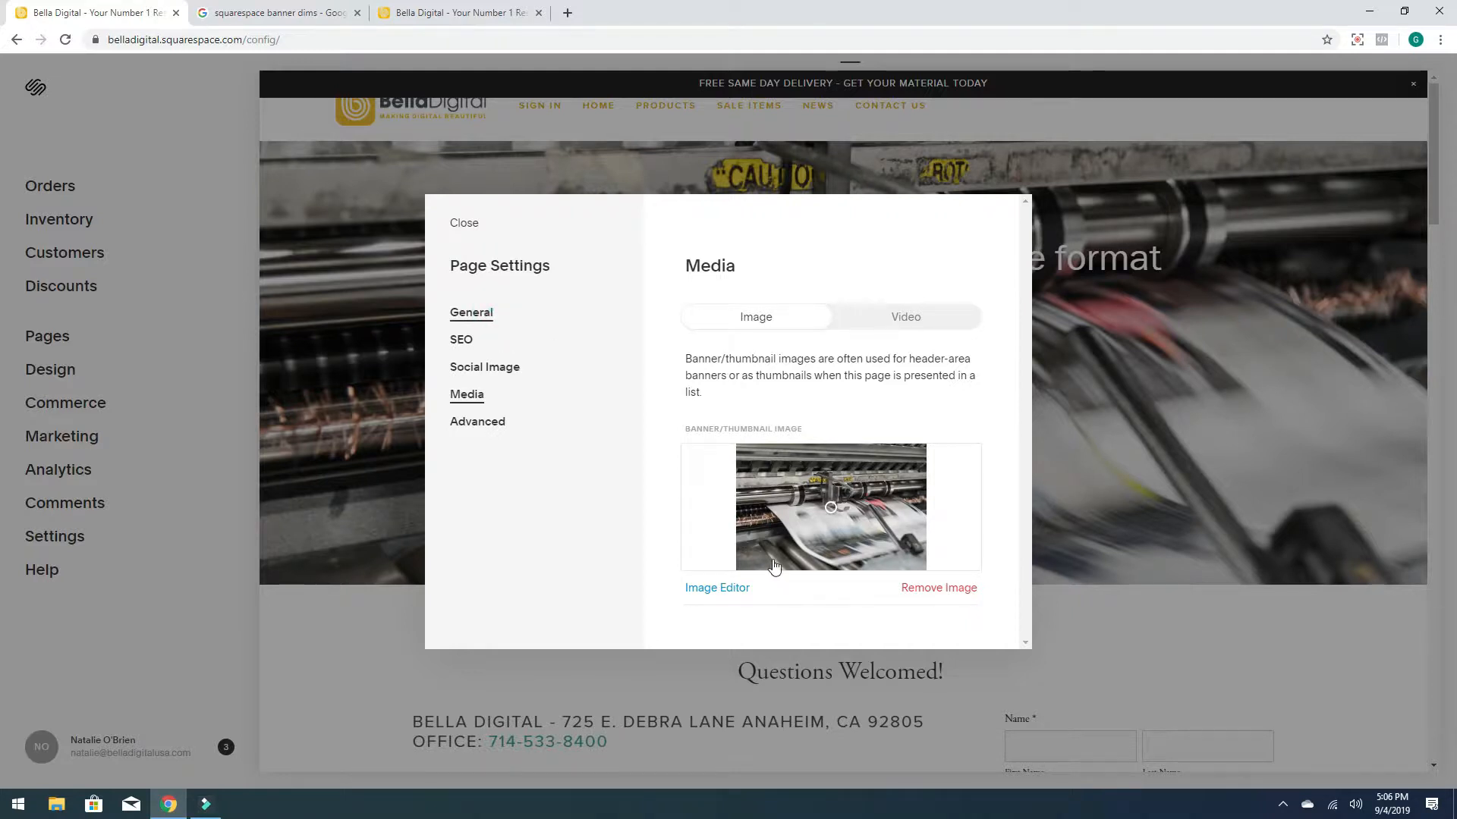
# Delete all text from the home page's description in the general page settings and save the change.
pyautogui.click(493, 315)
pyautogui.scroll(-4, 490, 334)
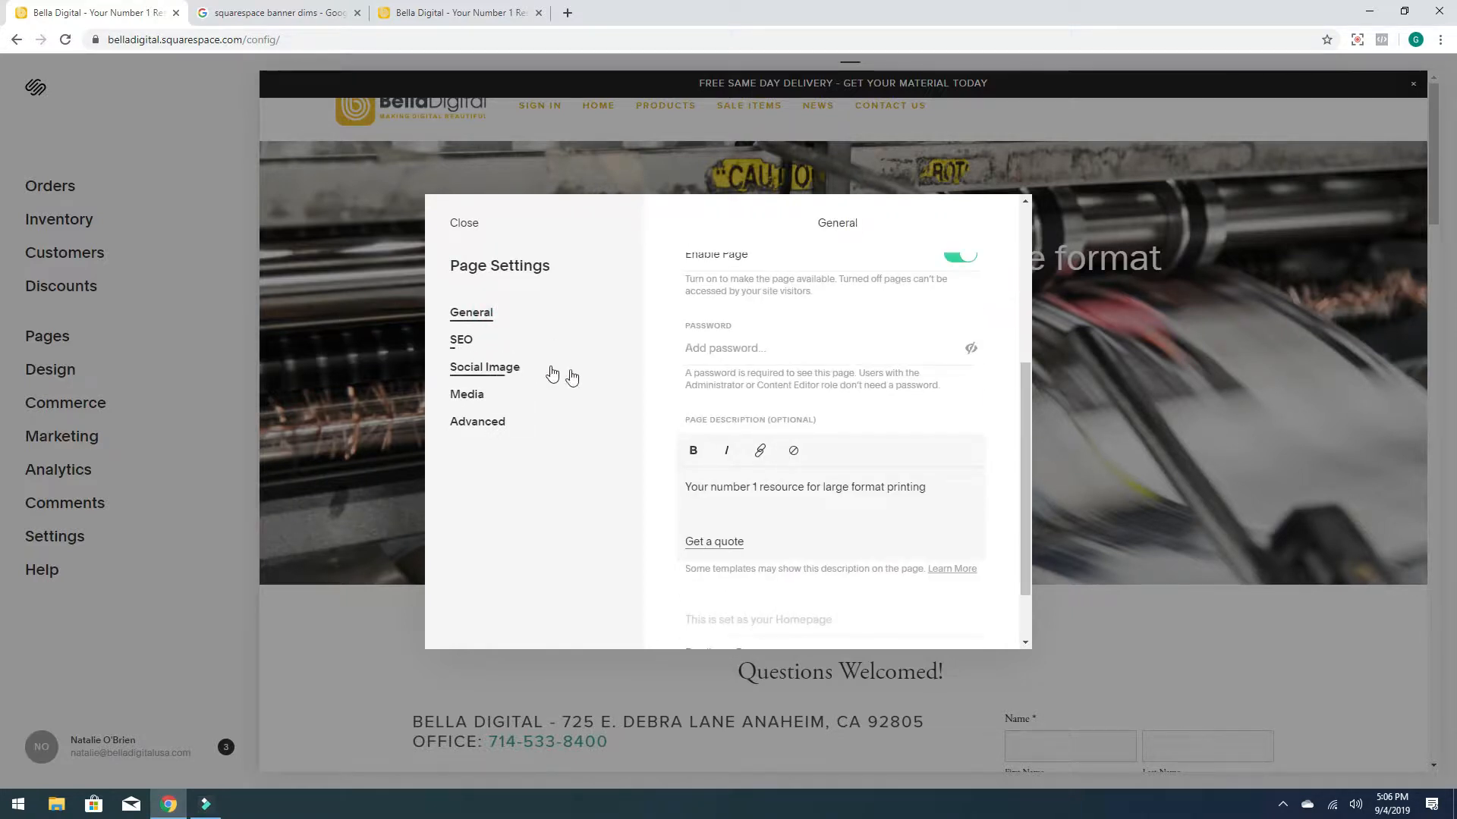
pyautogui.moveTo(673, 416); pyautogui.dragTo(833, 415)
pyautogui.click(833, 415)
pyautogui.click(762, 527)
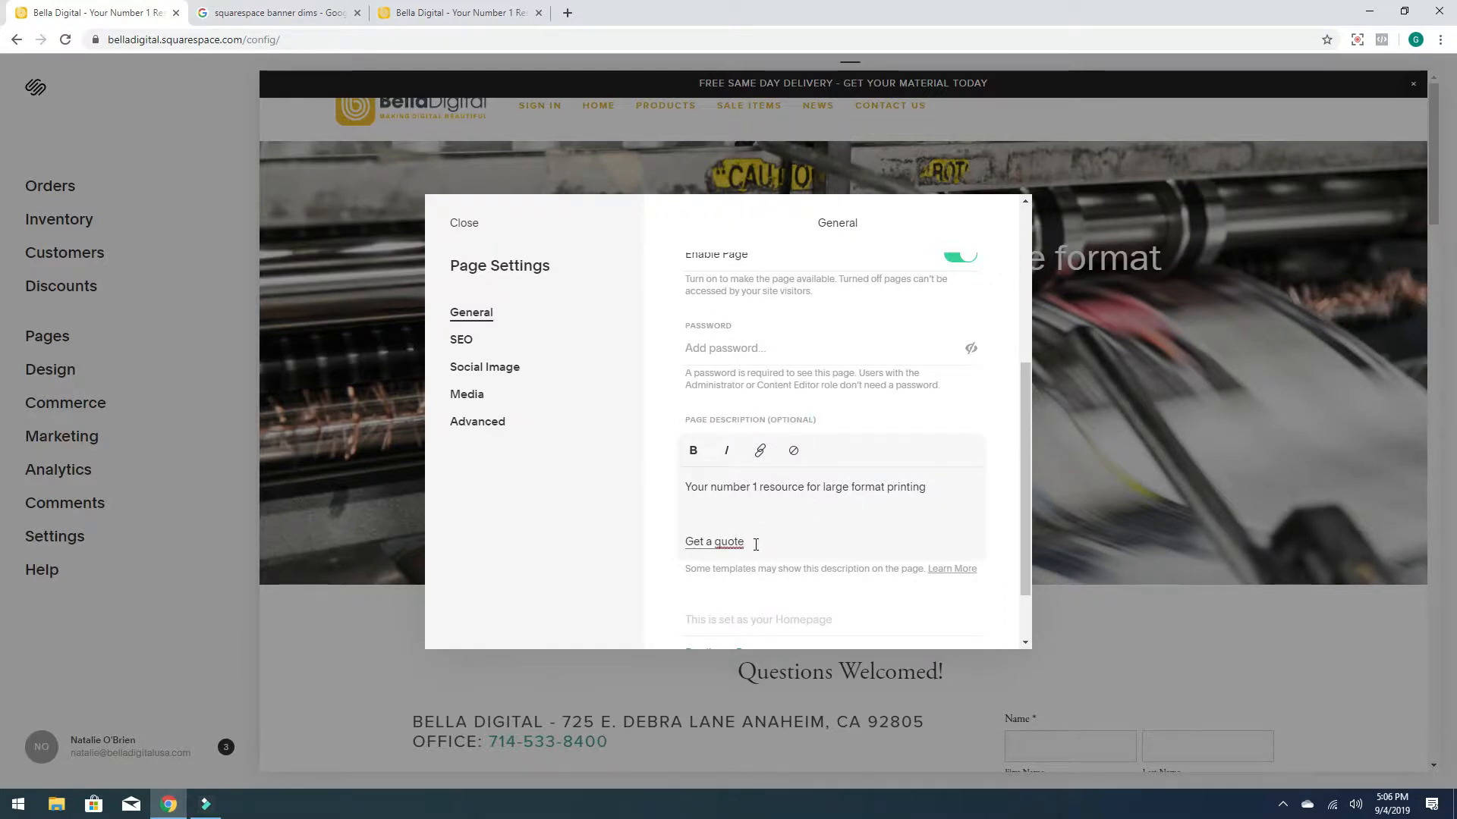
pyautogui.rightClick(729, 545)
pyautogui.click(712, 535)
pyautogui.moveTo(792, 535); pyautogui.dragTo(635, 473)
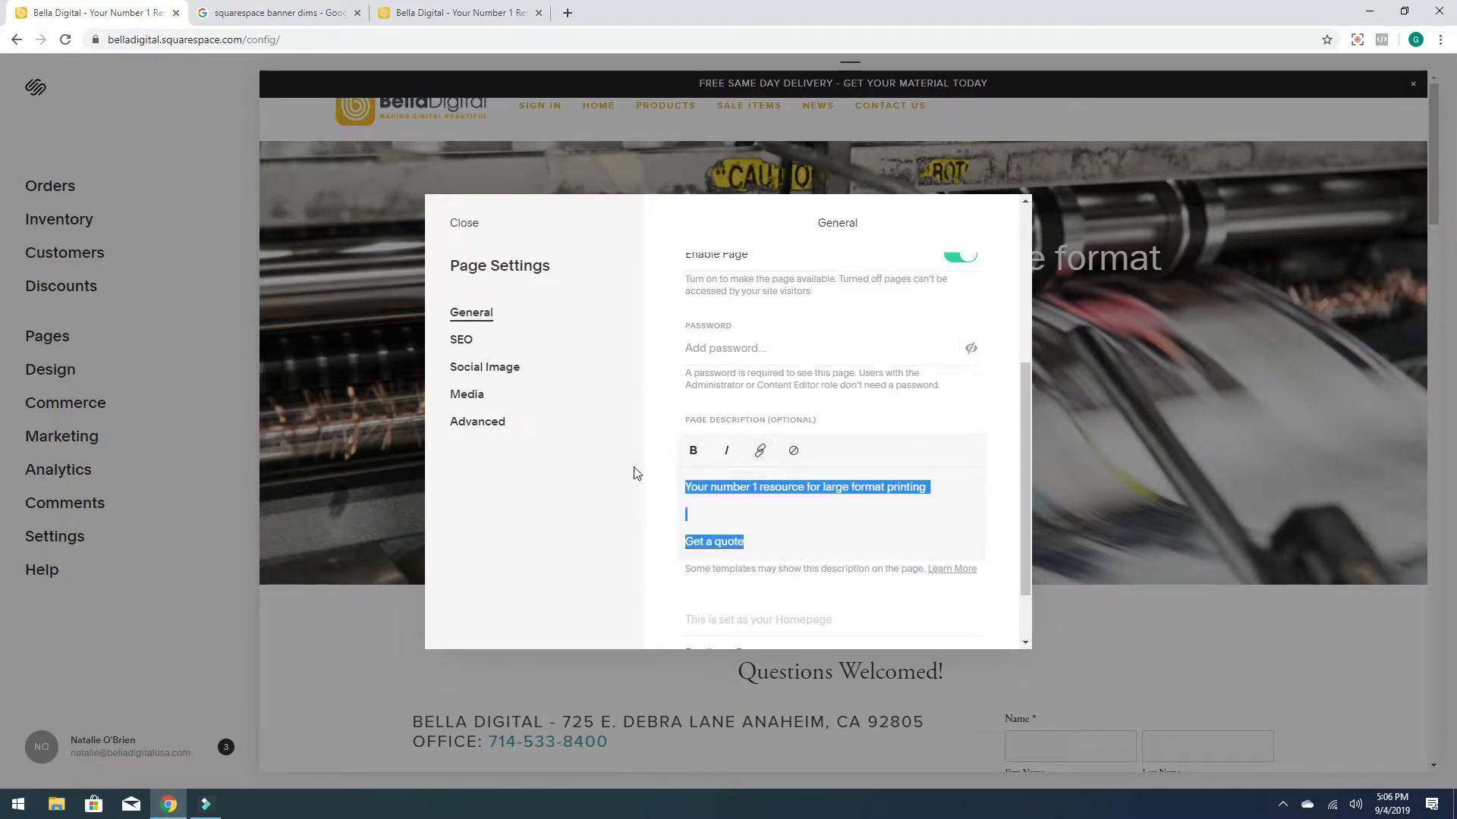
pyautogui.press('BackSpace')
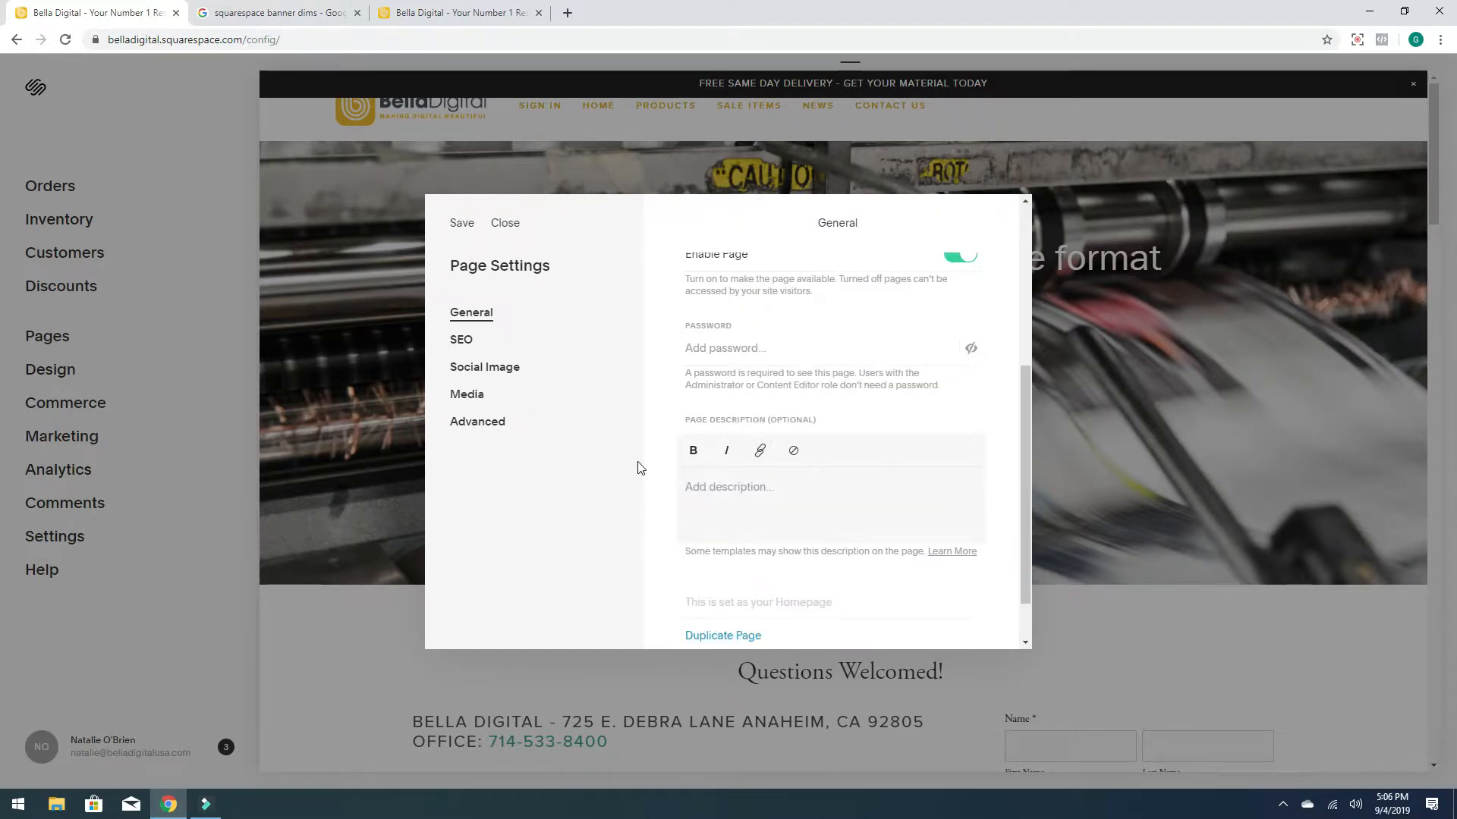
pyautogui.click(460, 223)
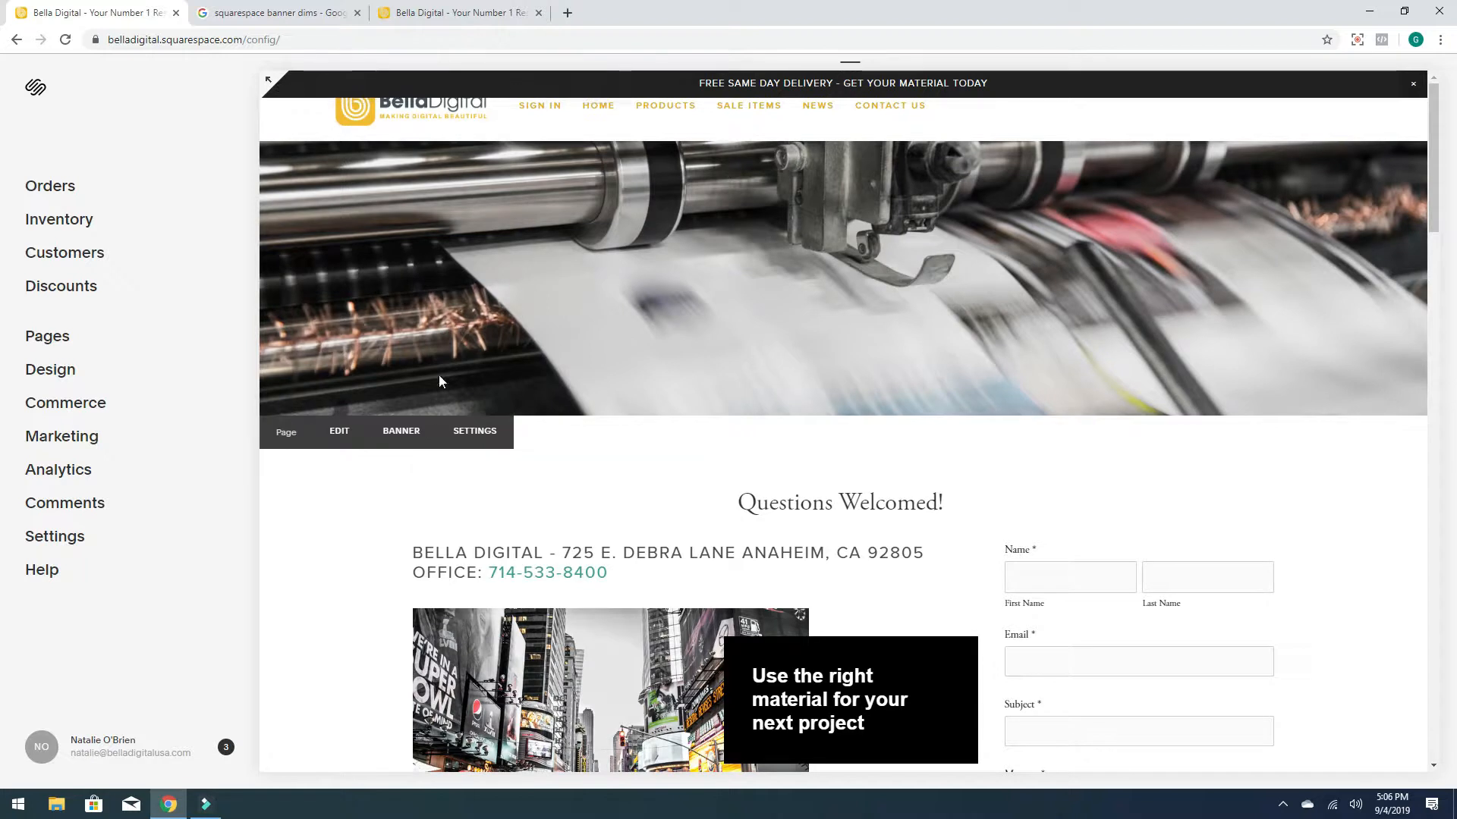
# Fill the home page's description with five empty line breaks only and save the page settings.
pyautogui.click(412, 431)
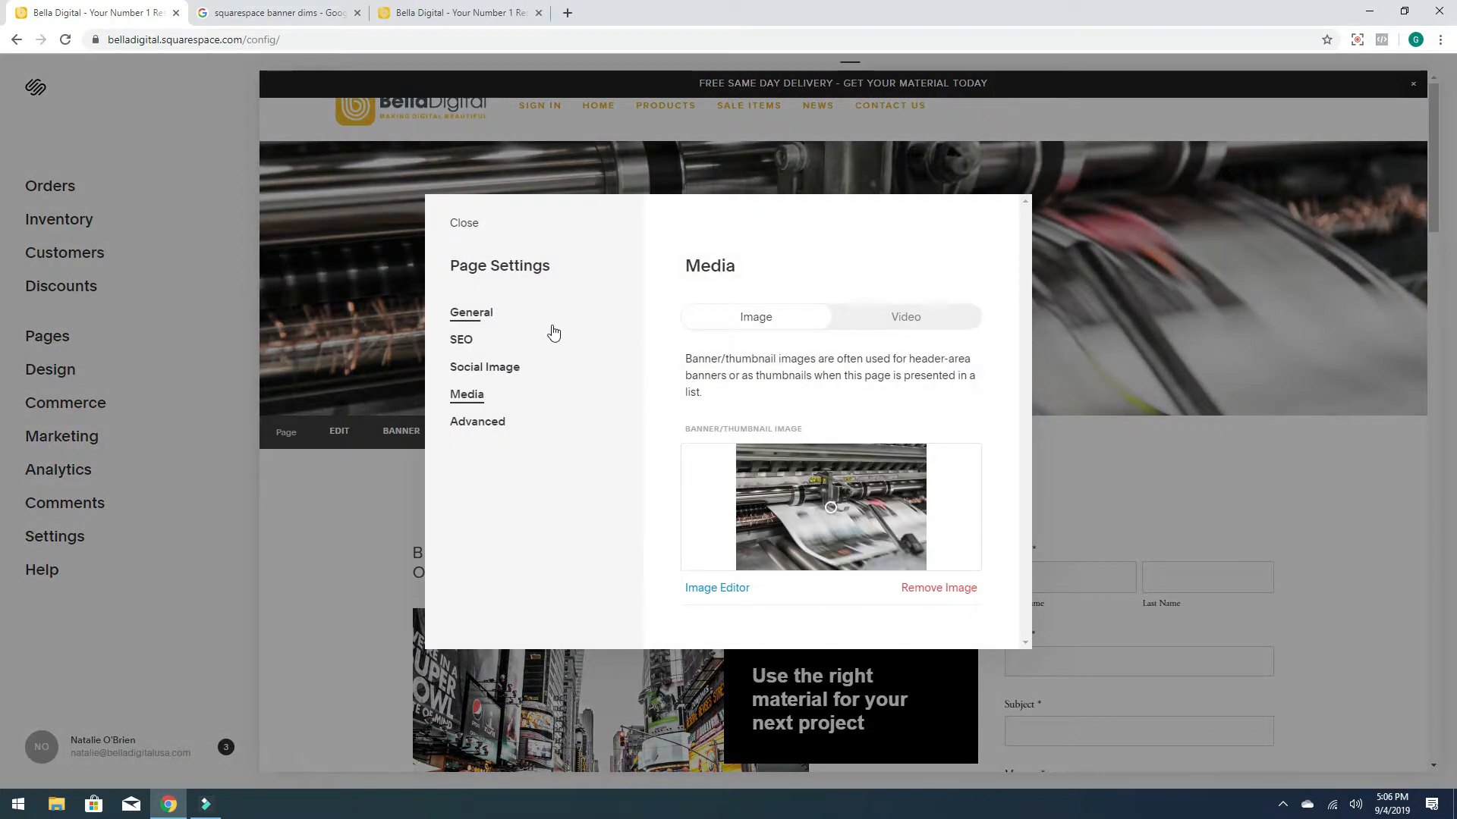
pyautogui.click(493, 313)
pyautogui.scroll(-5, 721, 425)
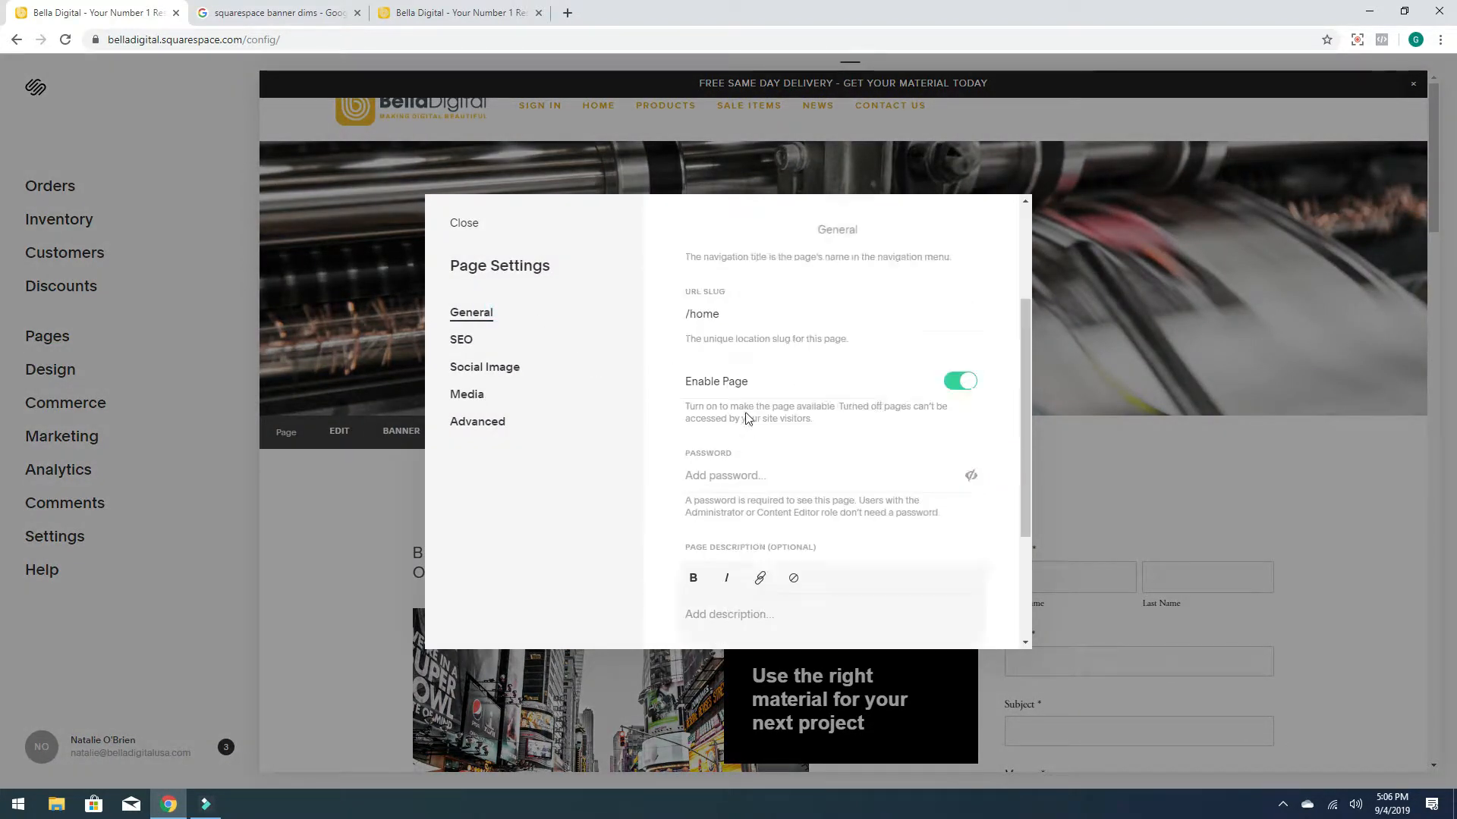
pyautogui.click(721, 439)
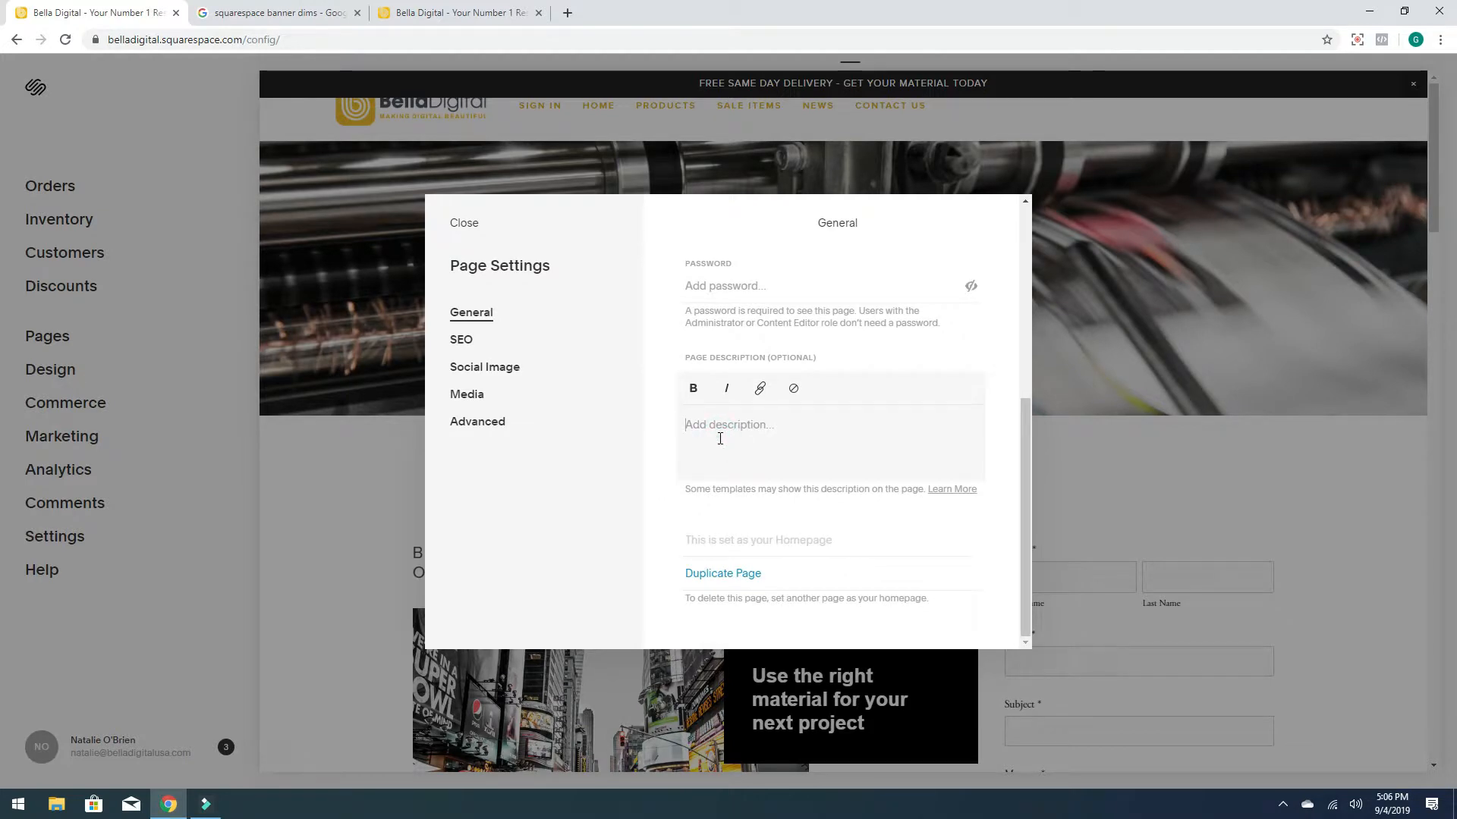
pyautogui.press('Return')
pyautogui.press('Return')
pyautogui.press('Return')
pyautogui.press('Return')
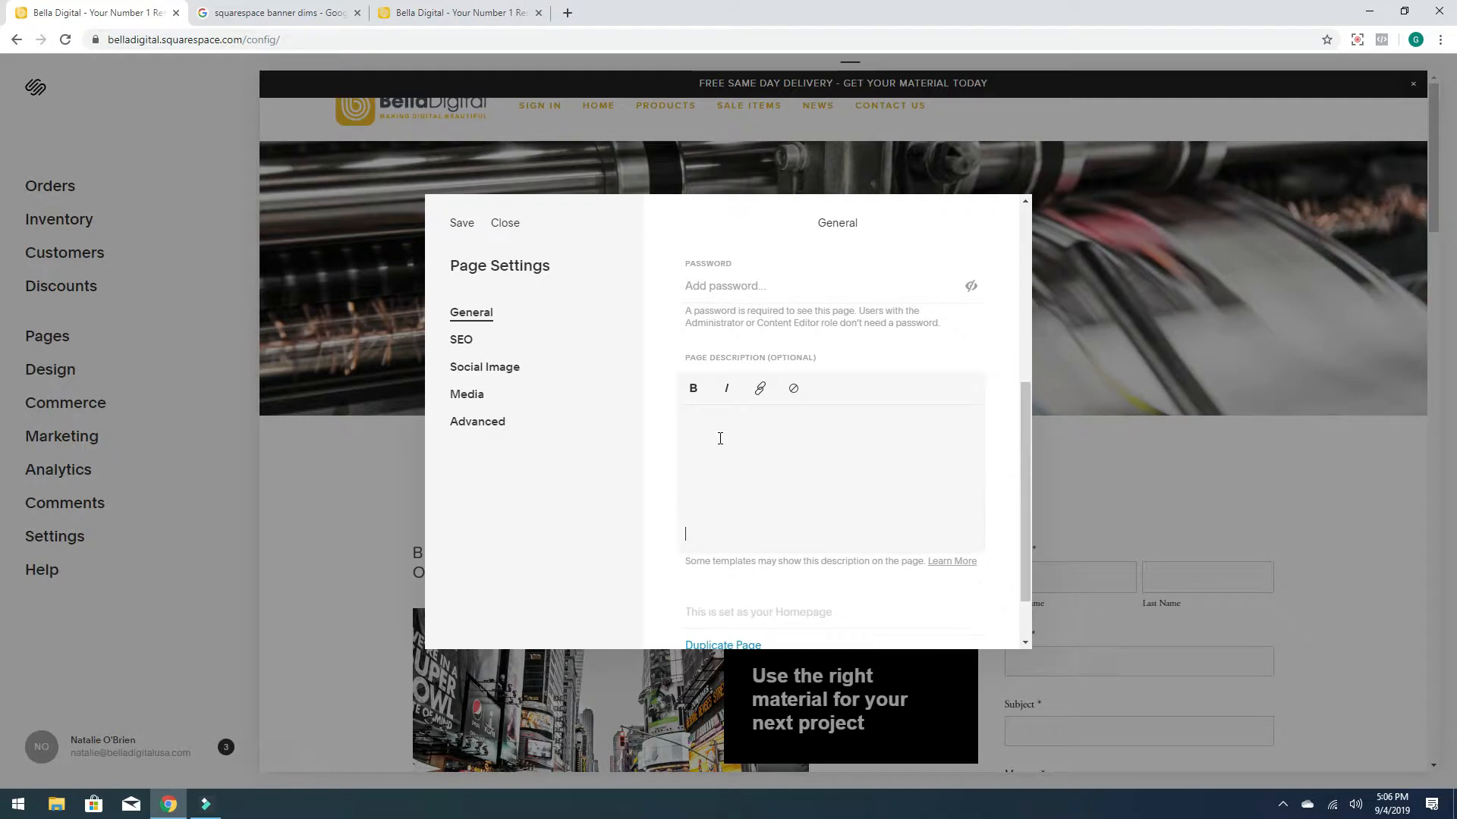
pyautogui.press('Return')
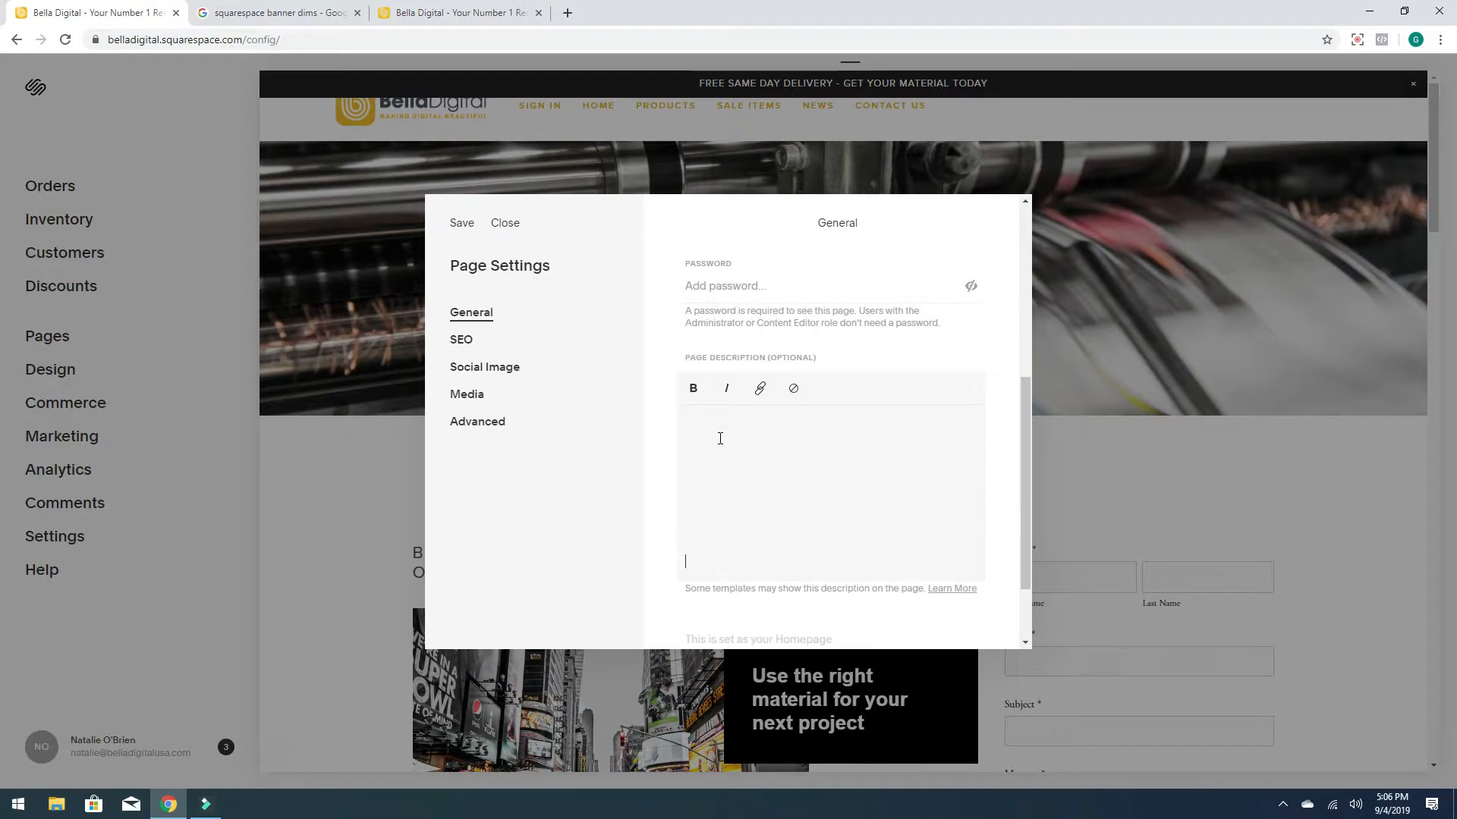
pyautogui.click(460, 223)
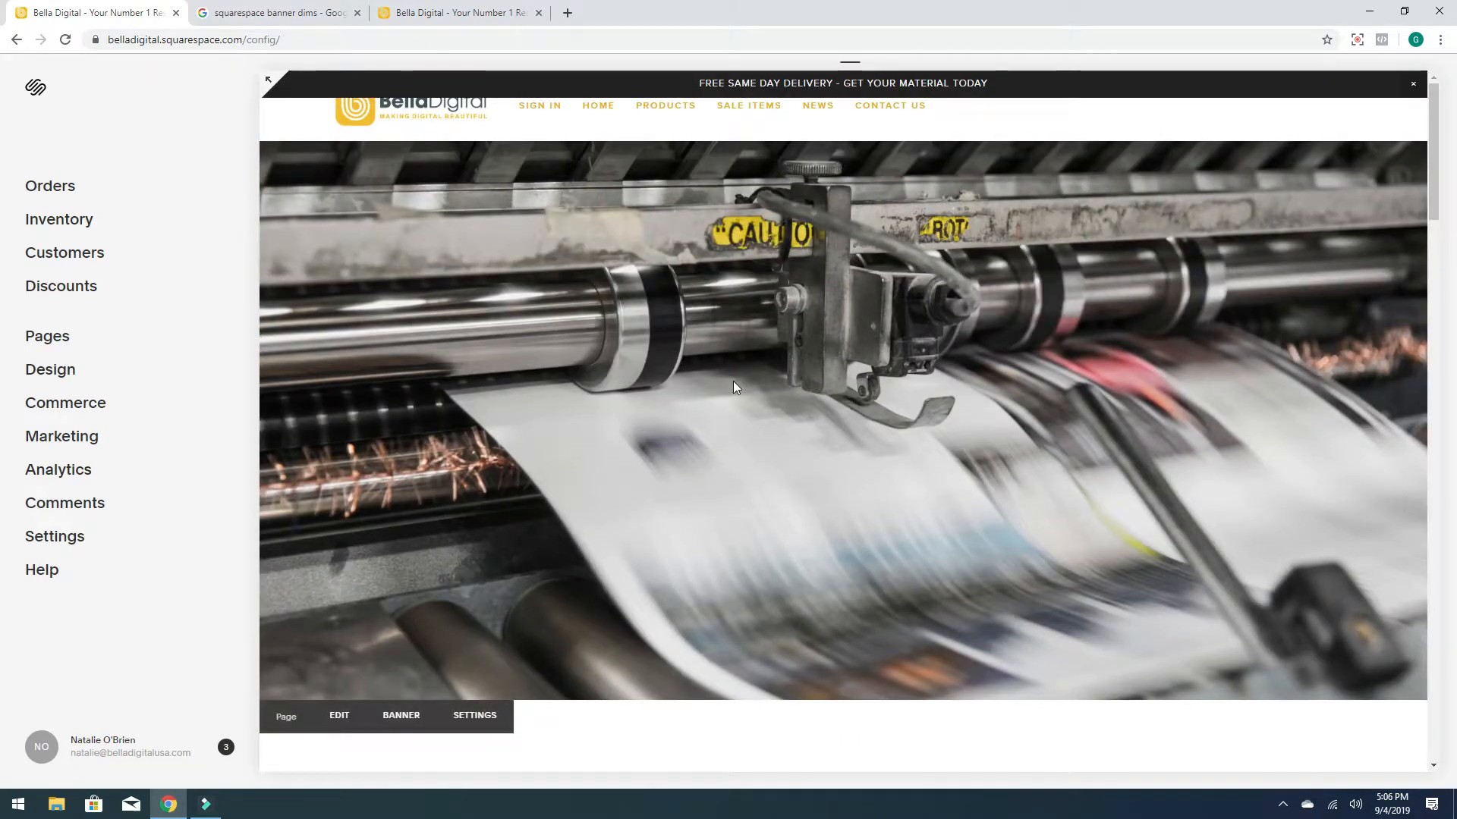
# Enter "Your number 1 resource for large format printing" as the home page's description, with "Get a quote" two lines below.
pyautogui.click(399, 717)
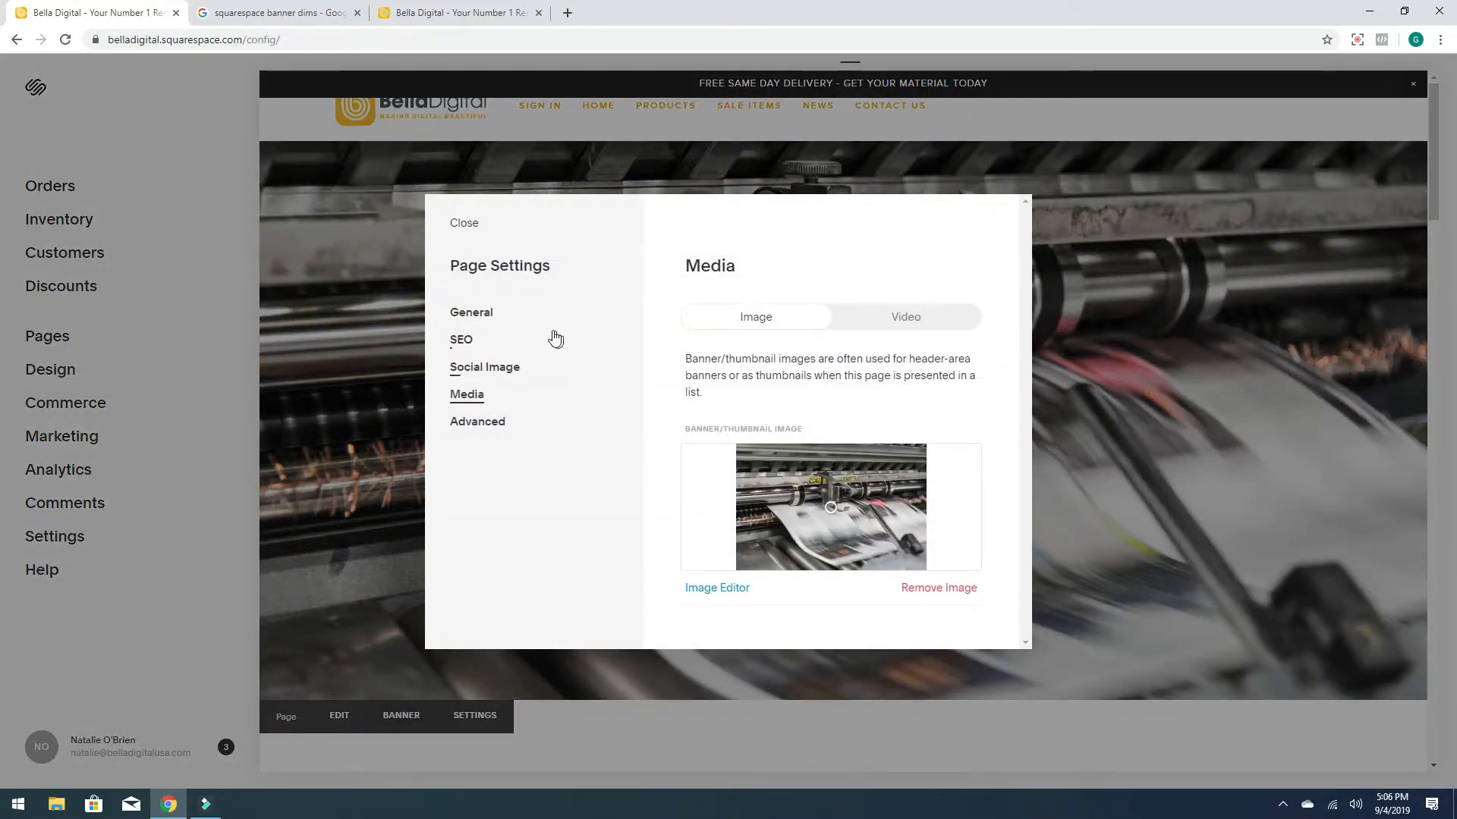
pyautogui.click(489, 311)
pyautogui.scroll(-4, 855, 426)
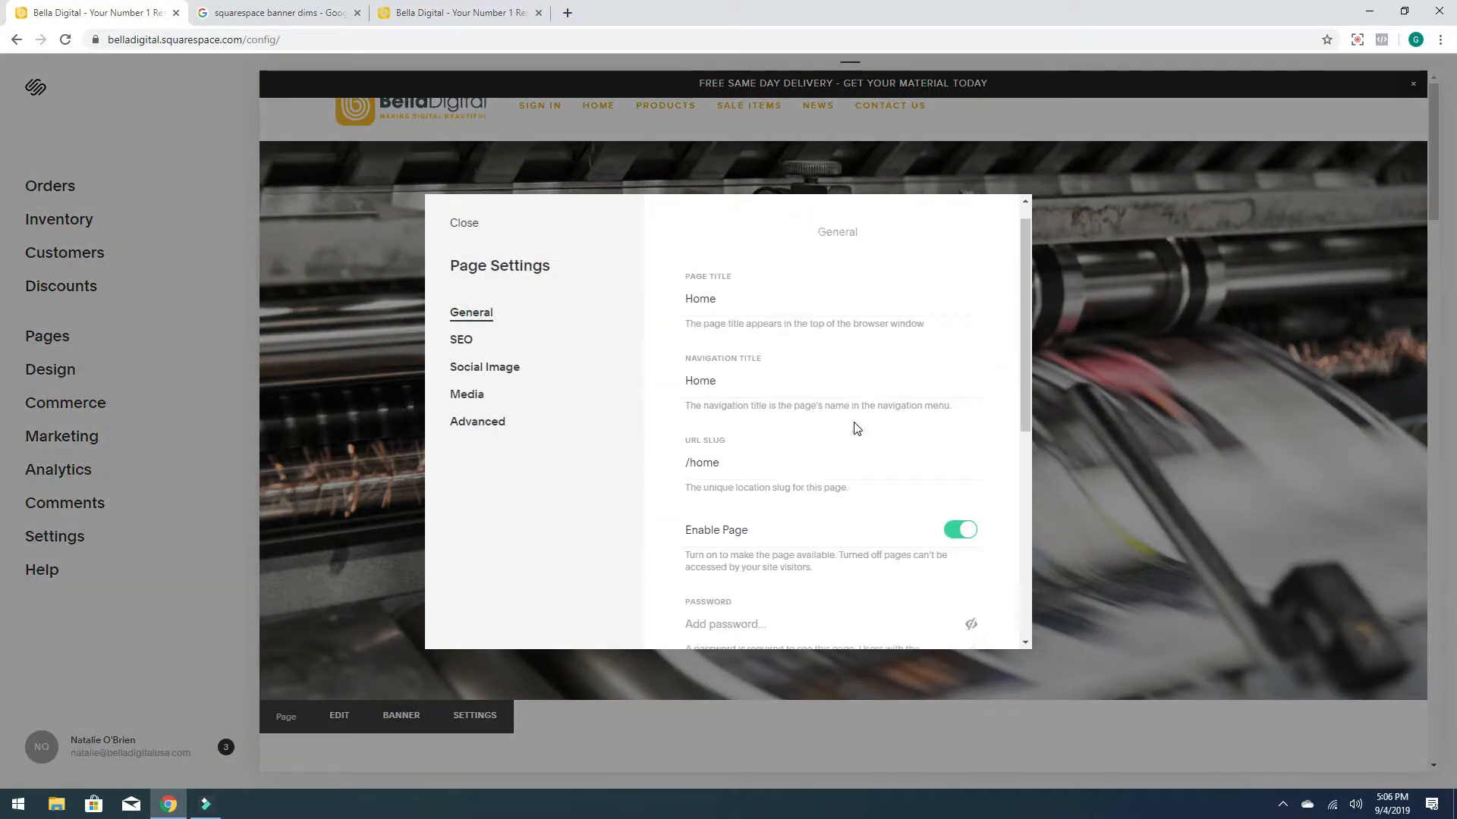
pyautogui.scroll(-2, 728, 576)
pyautogui.click(715, 452)
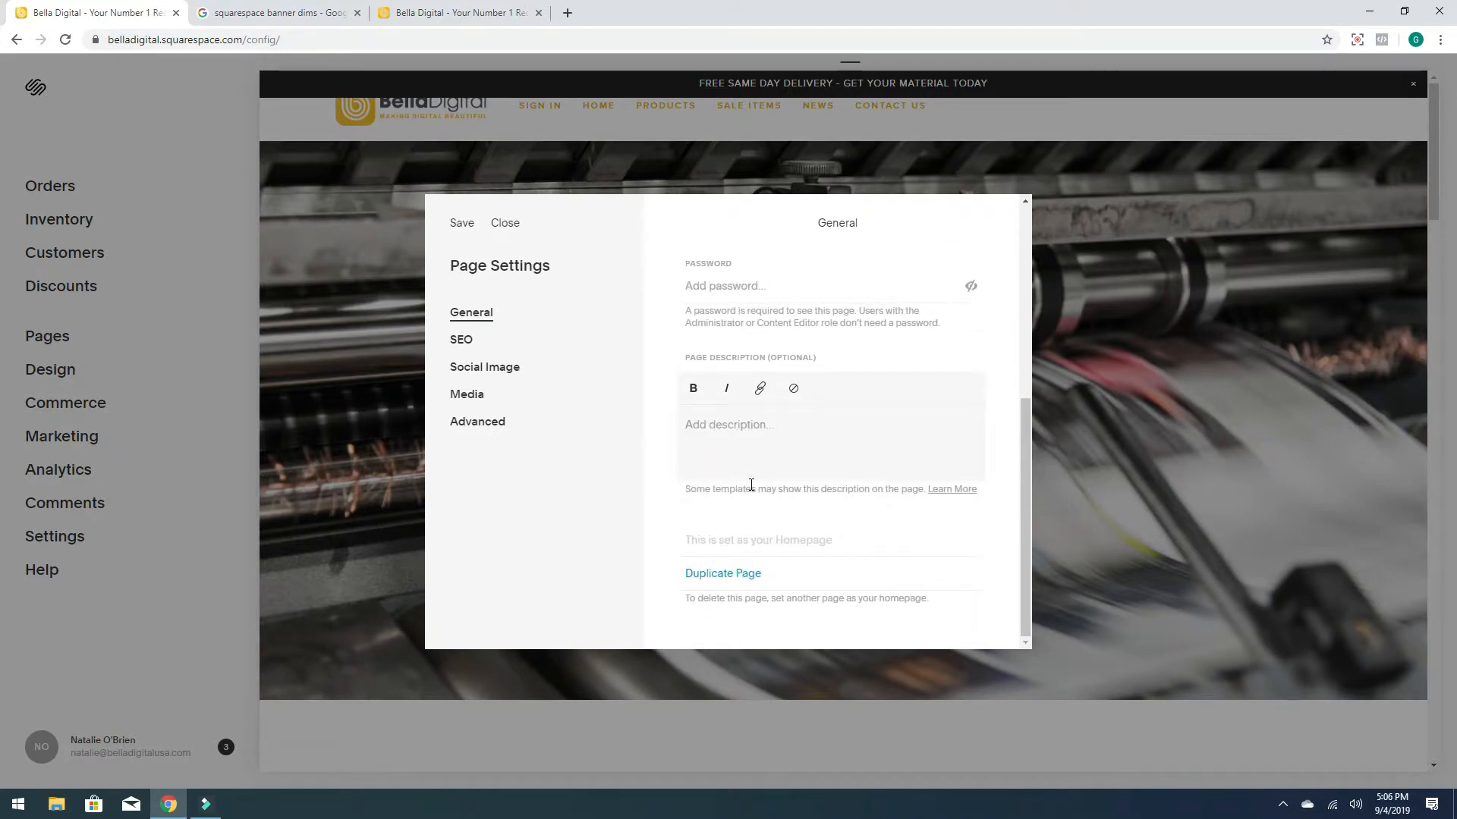
pyautogui.write('Y')
pyautogui.press('BackSpace')
pyautogui.write('Your N')
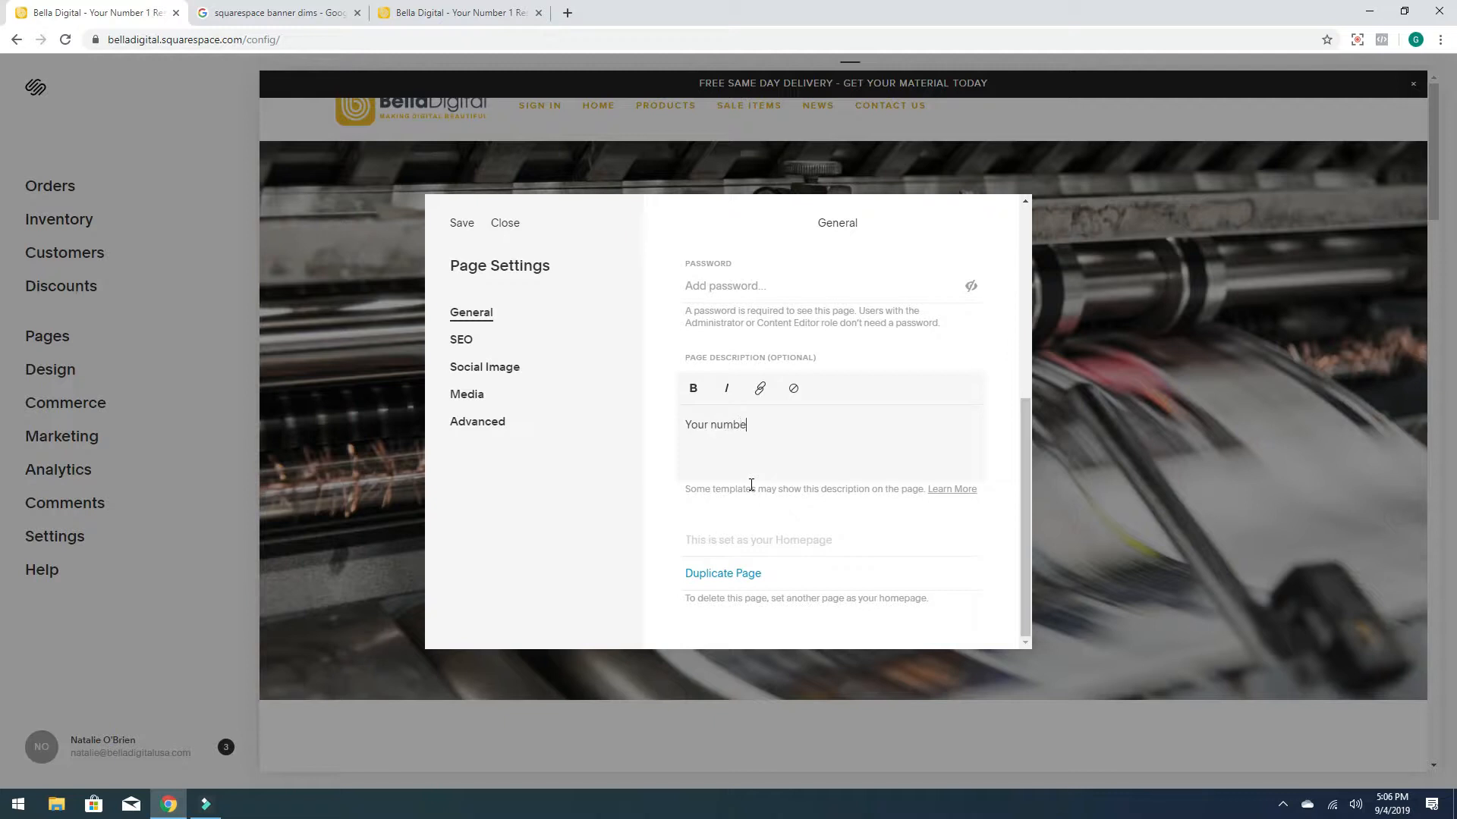
pyautogui.write('umber 1 resource fo')
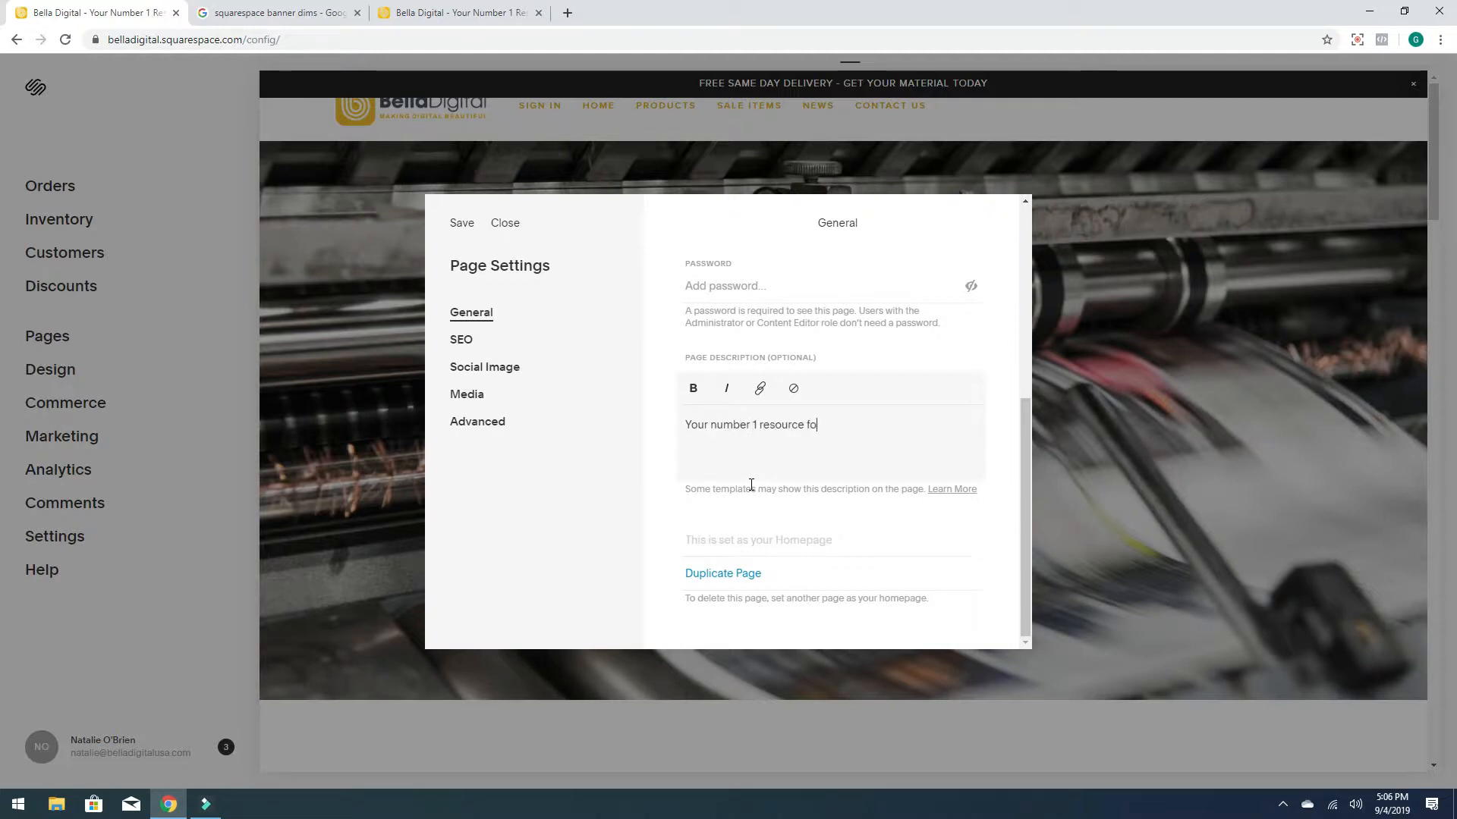
pyautogui.write('r large format')
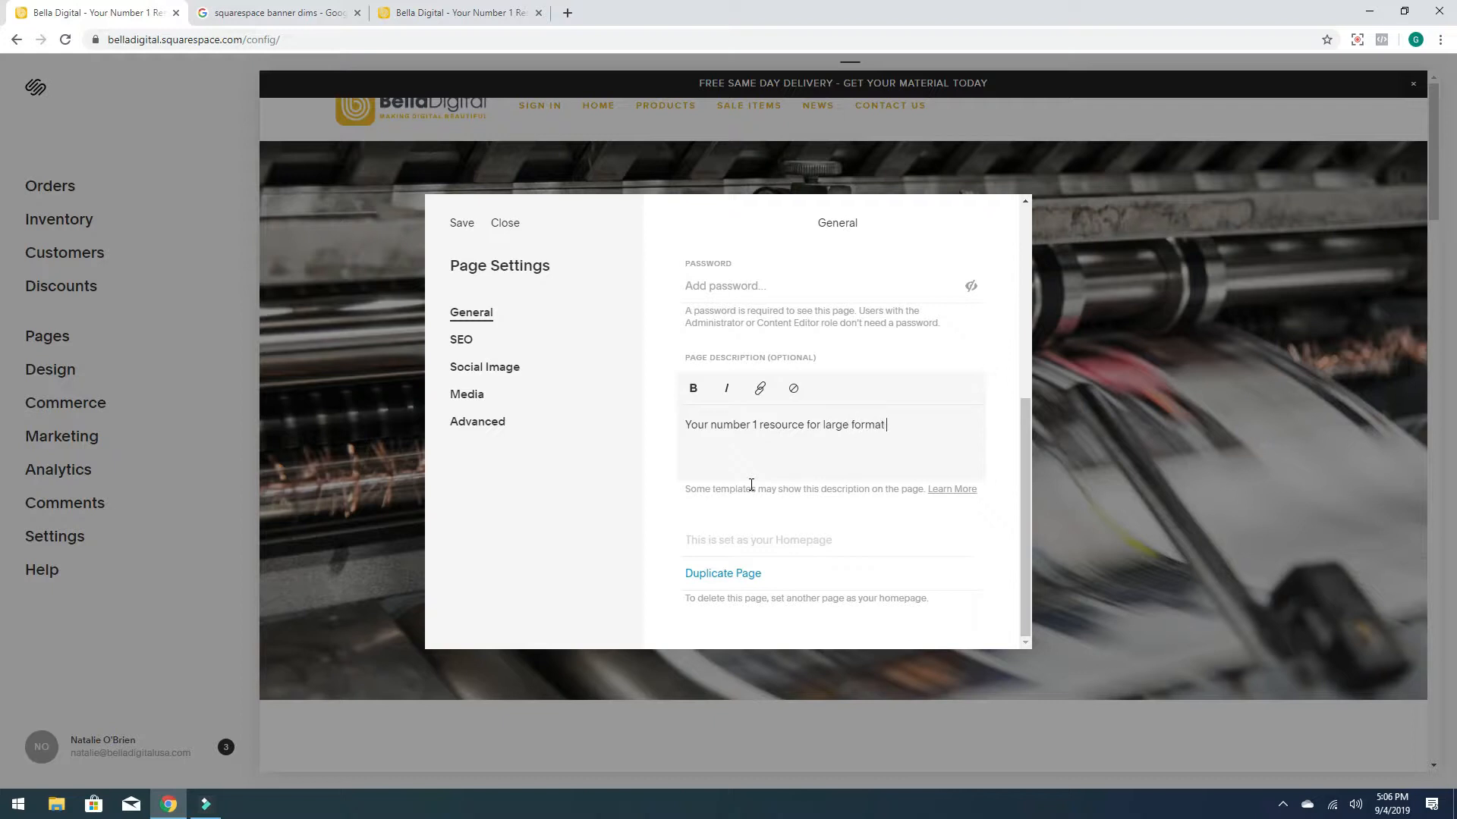
pyautogui.press('Return')
pyautogui.press('Return')
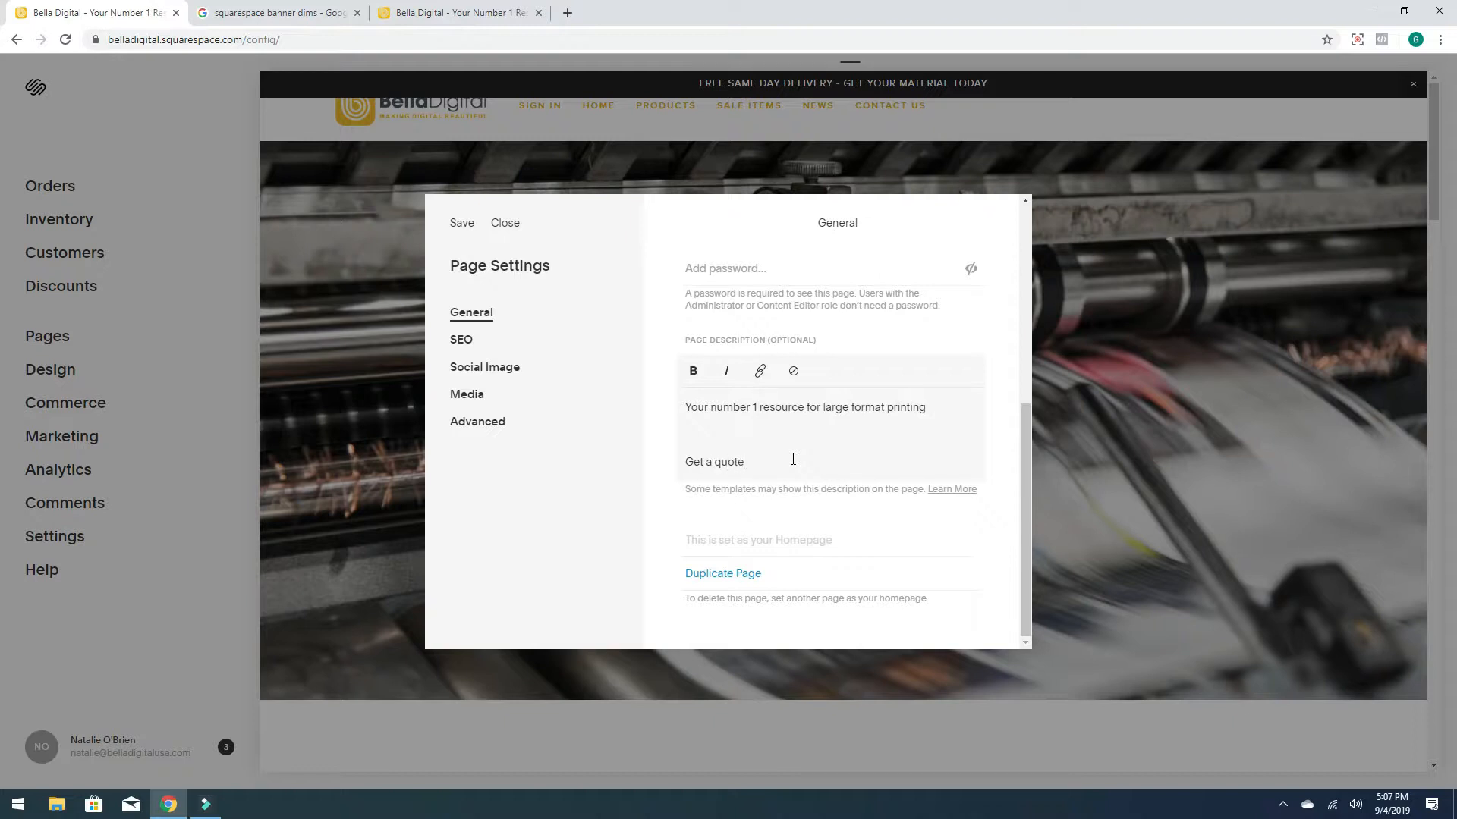
pyautogui.tripleClick(754, 469)
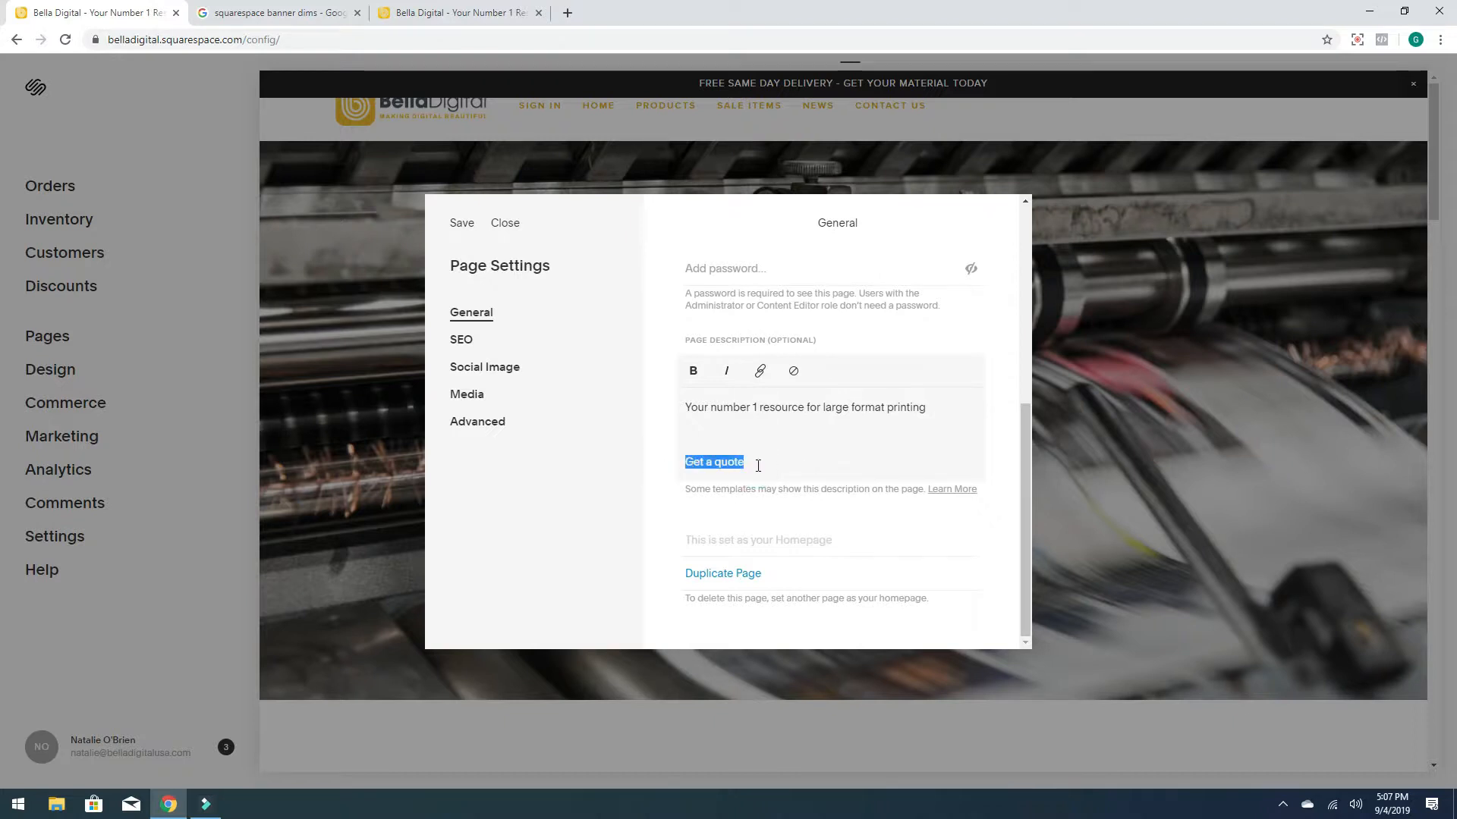
pyautogui.click(762, 370)
pyautogui.click(734, 370)
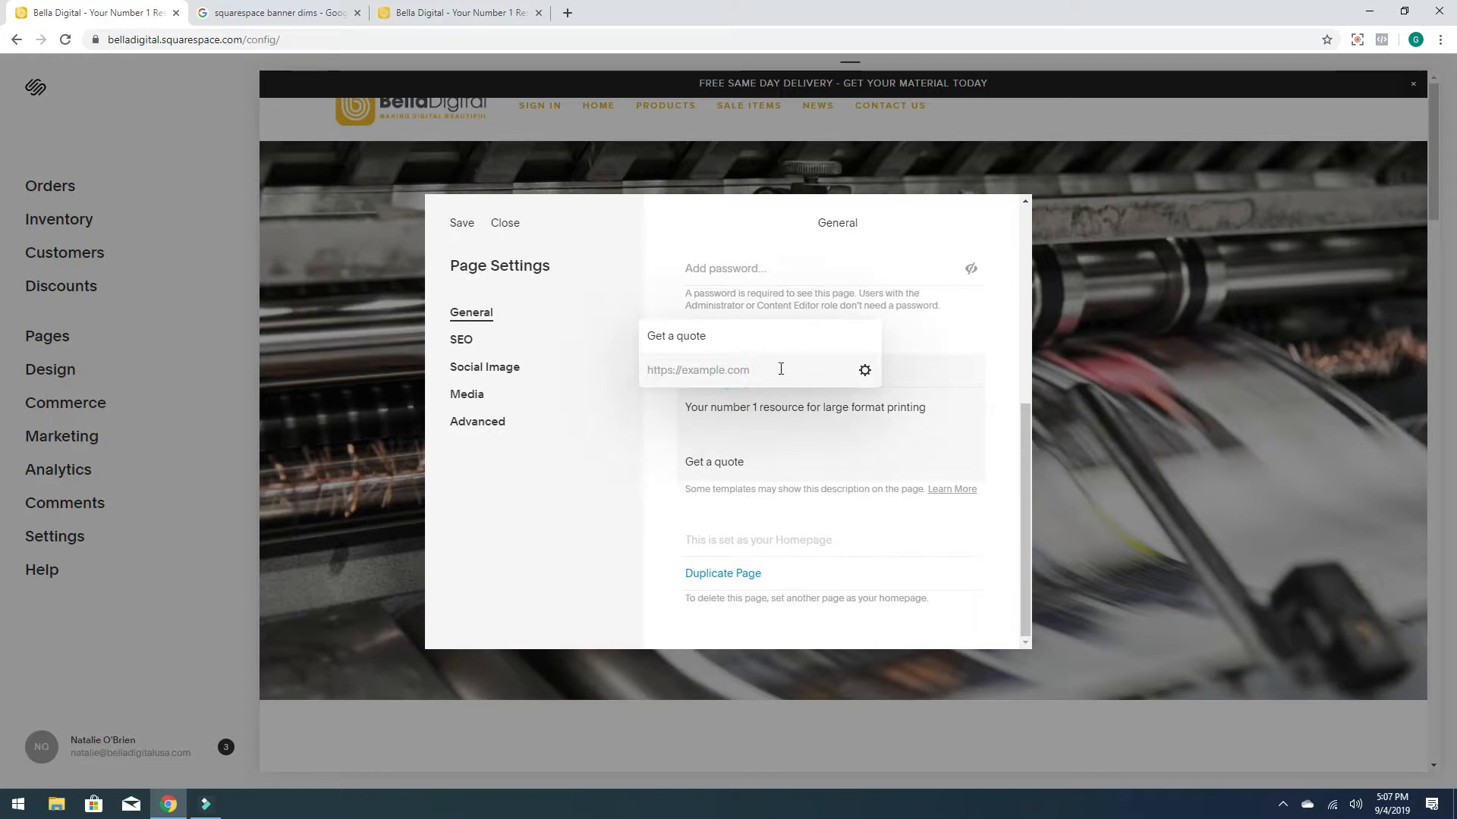
pyautogui.write('https://belladigitalusa.com/contact-us')
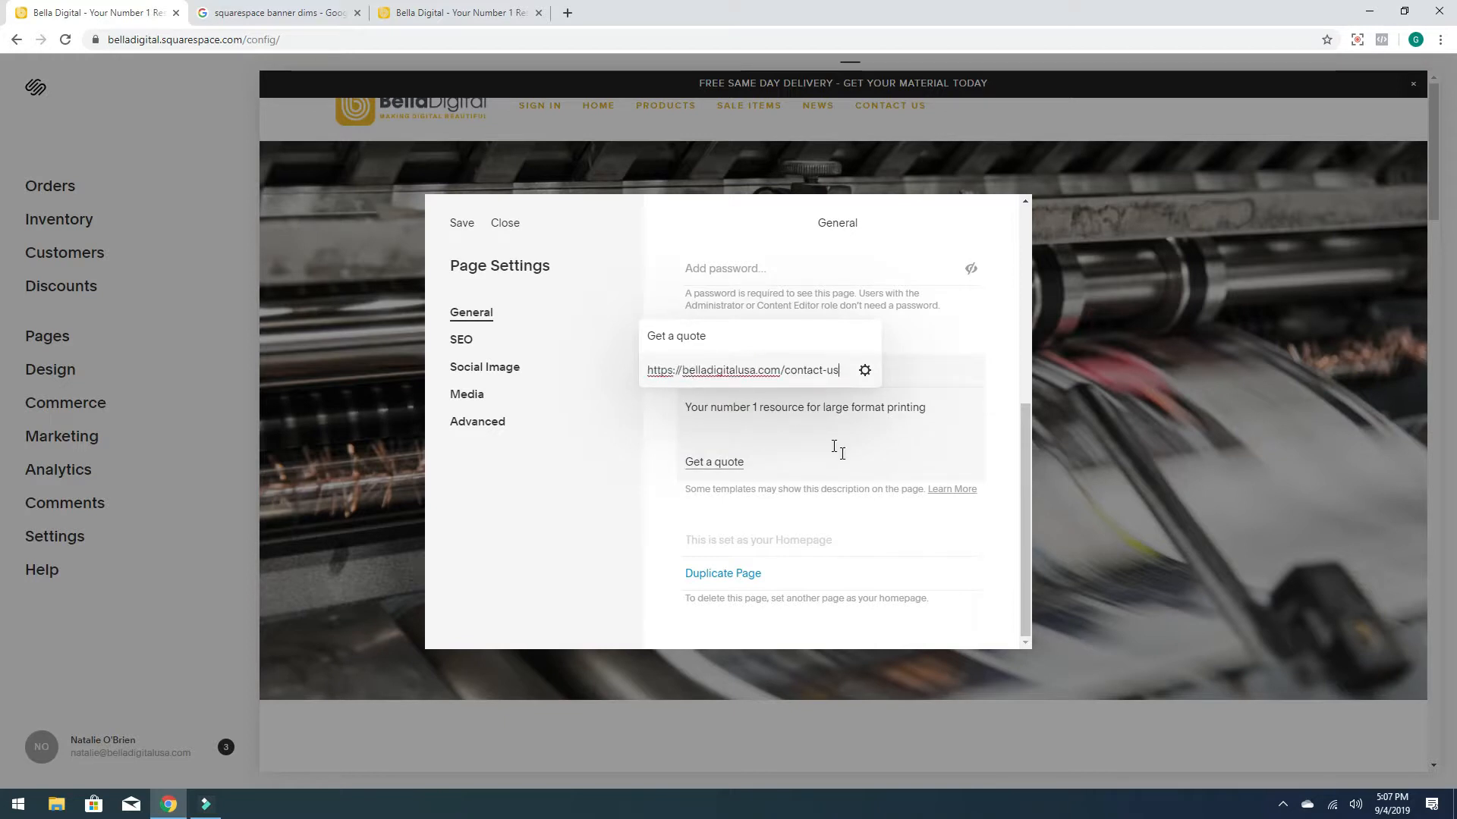
pyautogui.click(846, 459)
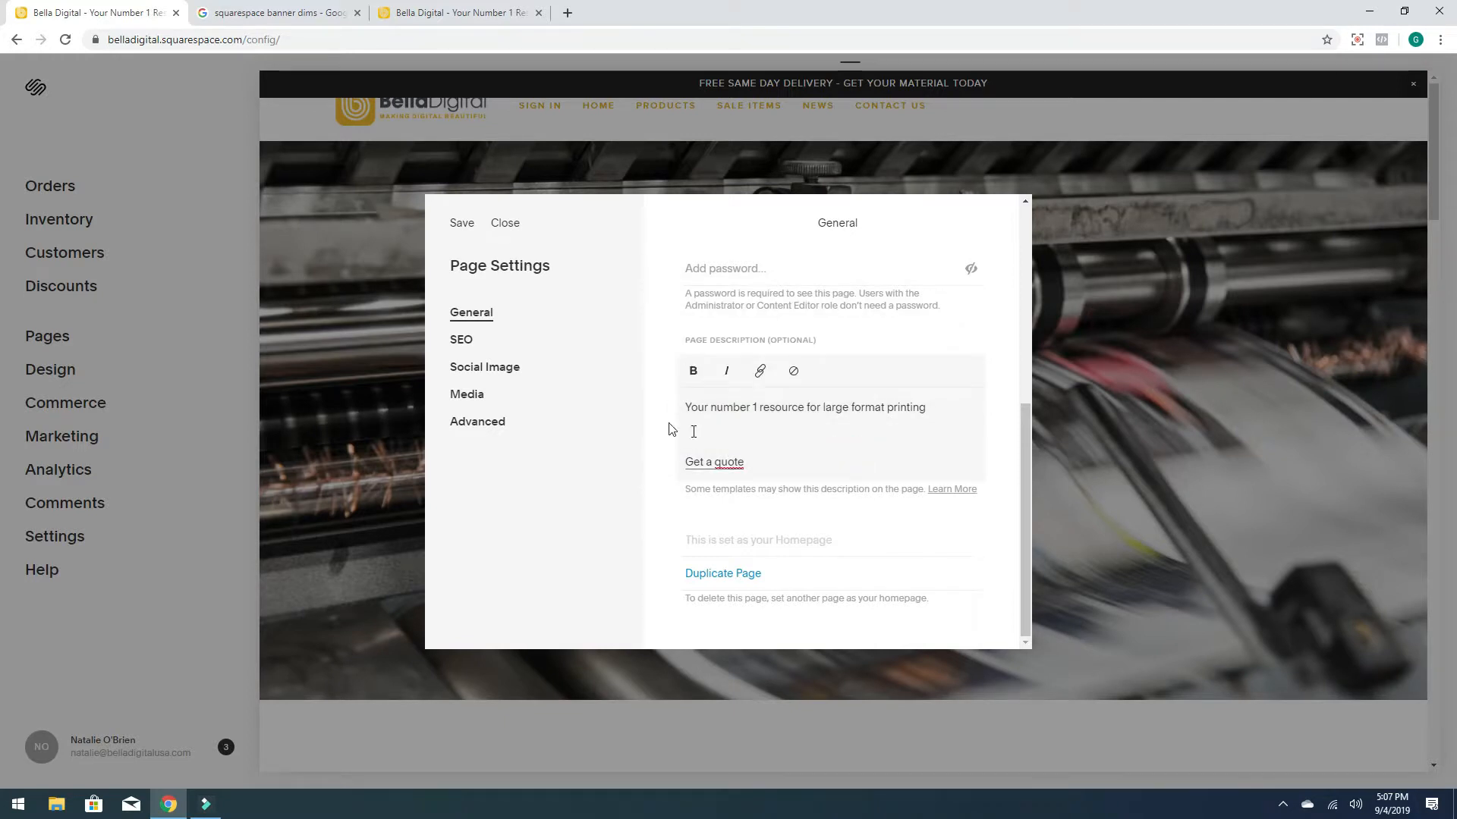
pyautogui.moveTo(927, 407); pyautogui.dragTo(672, 410)
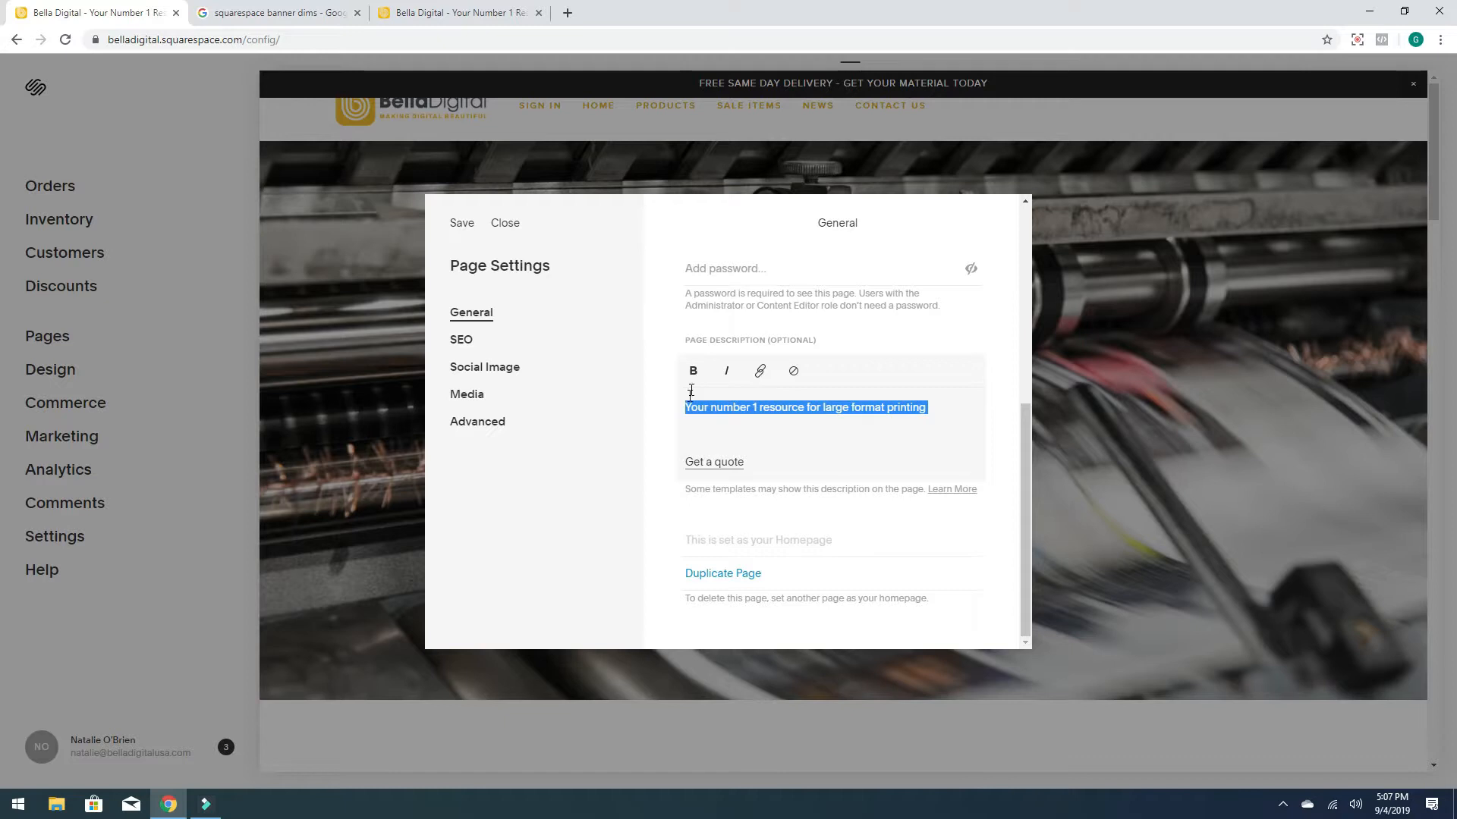
pyautogui.click(752, 423)
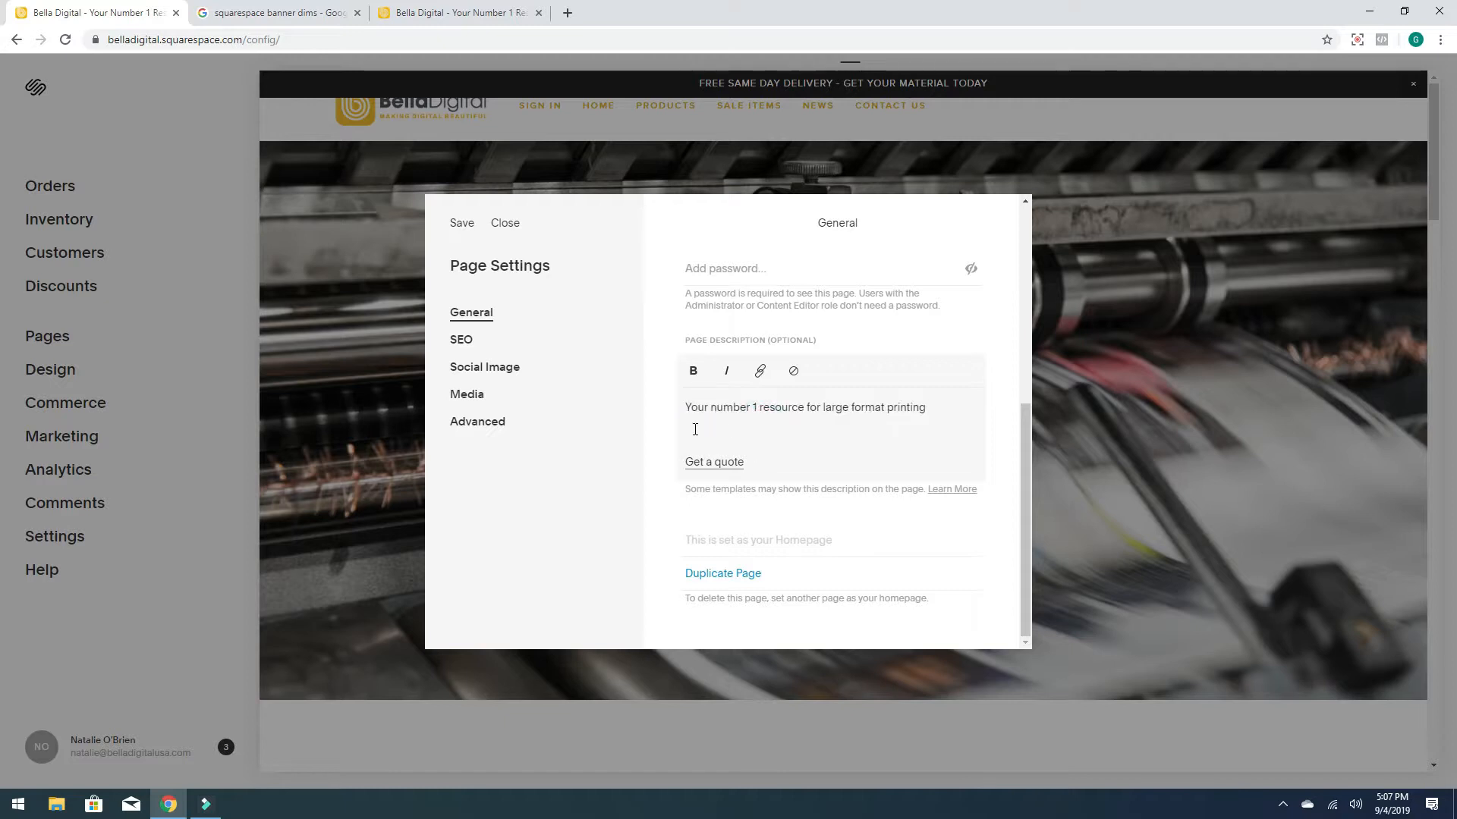
pyautogui.click(459, 225)
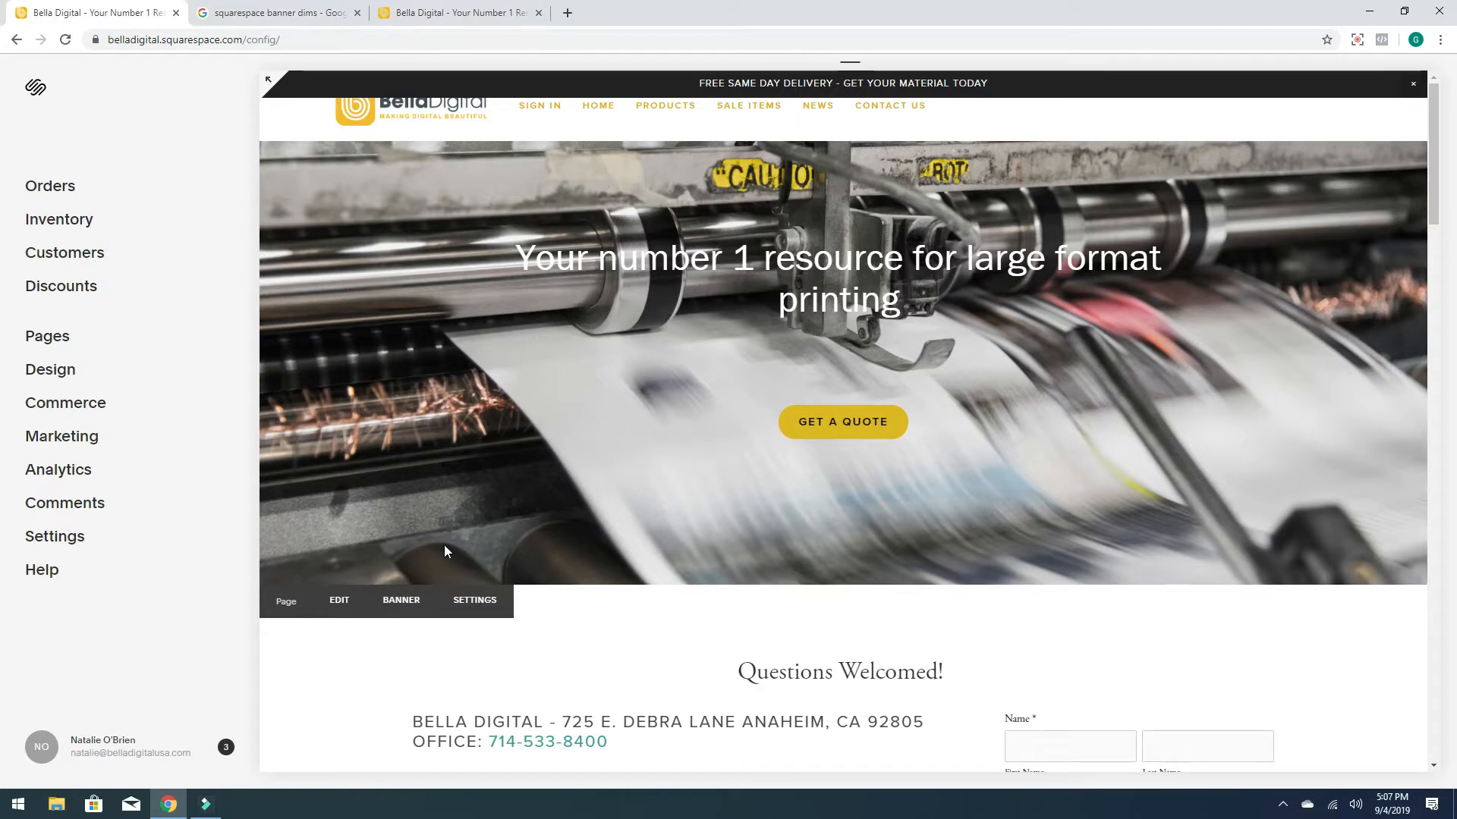
# Switch to Canva by opening canva.com in a new browser tab.
pyautogui.click(567, 13)
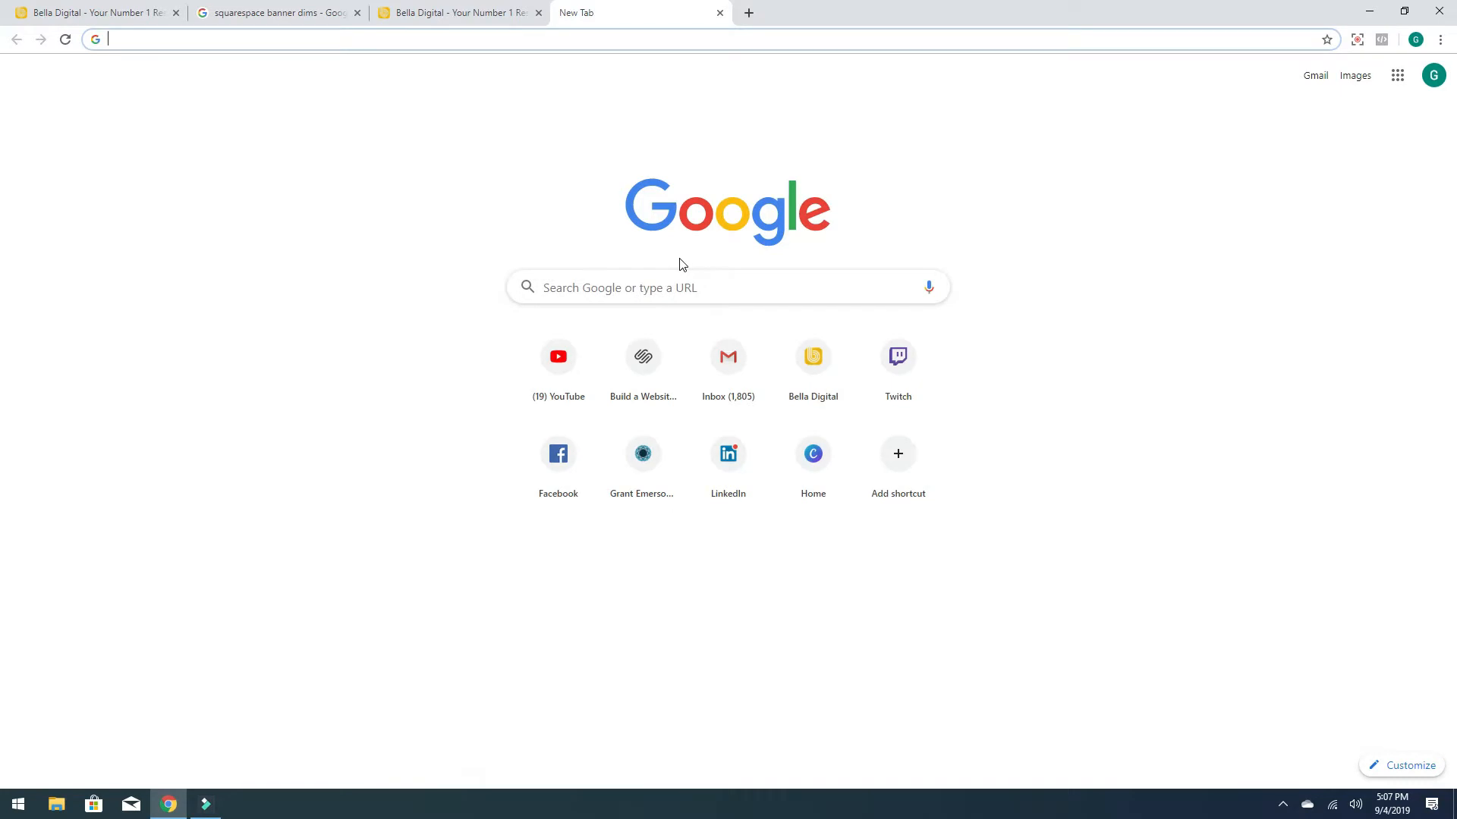
pyautogui.write('canva.')
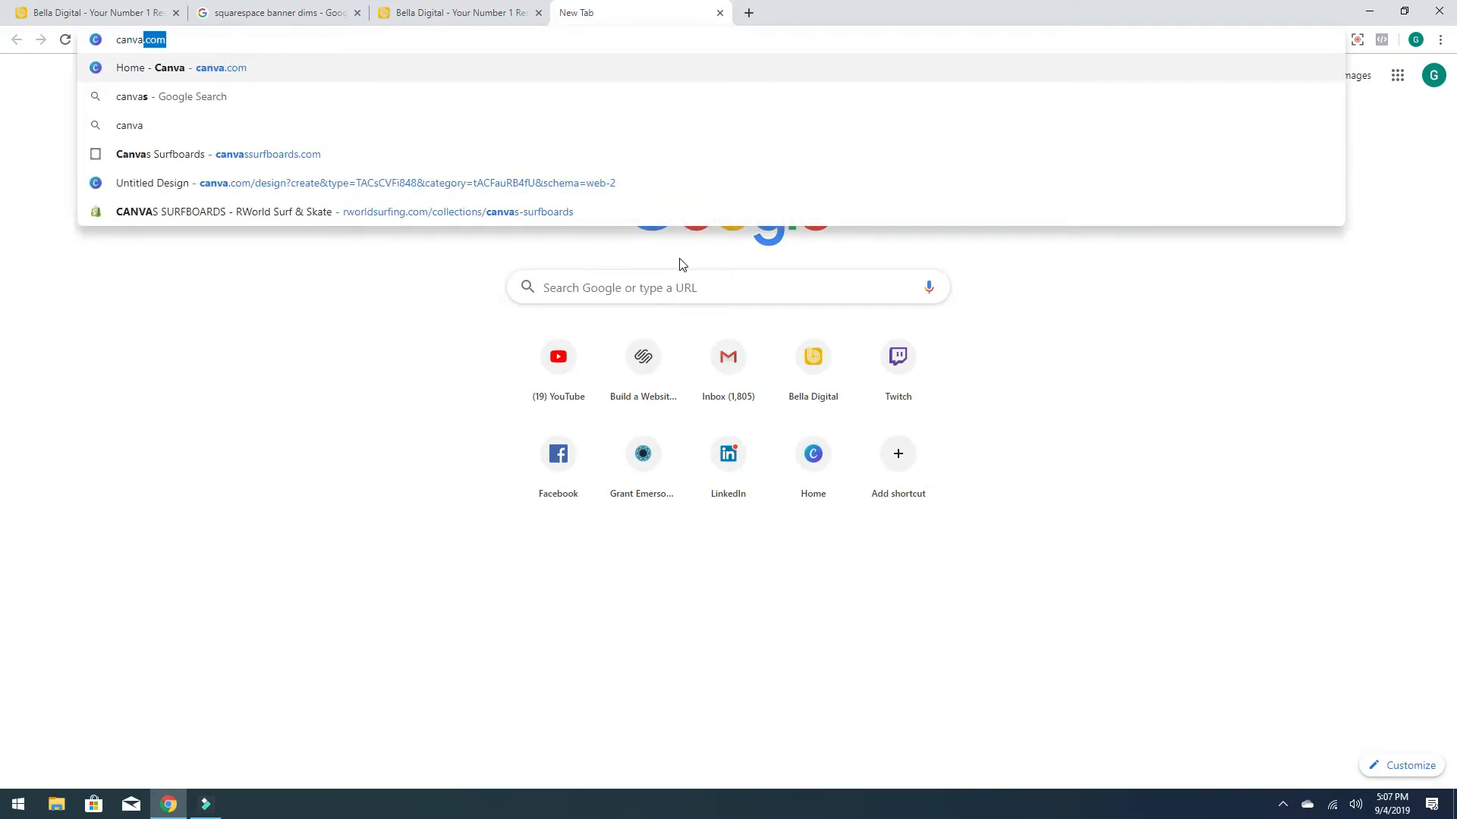
pyautogui.write('com')
pyautogui.press('Return')
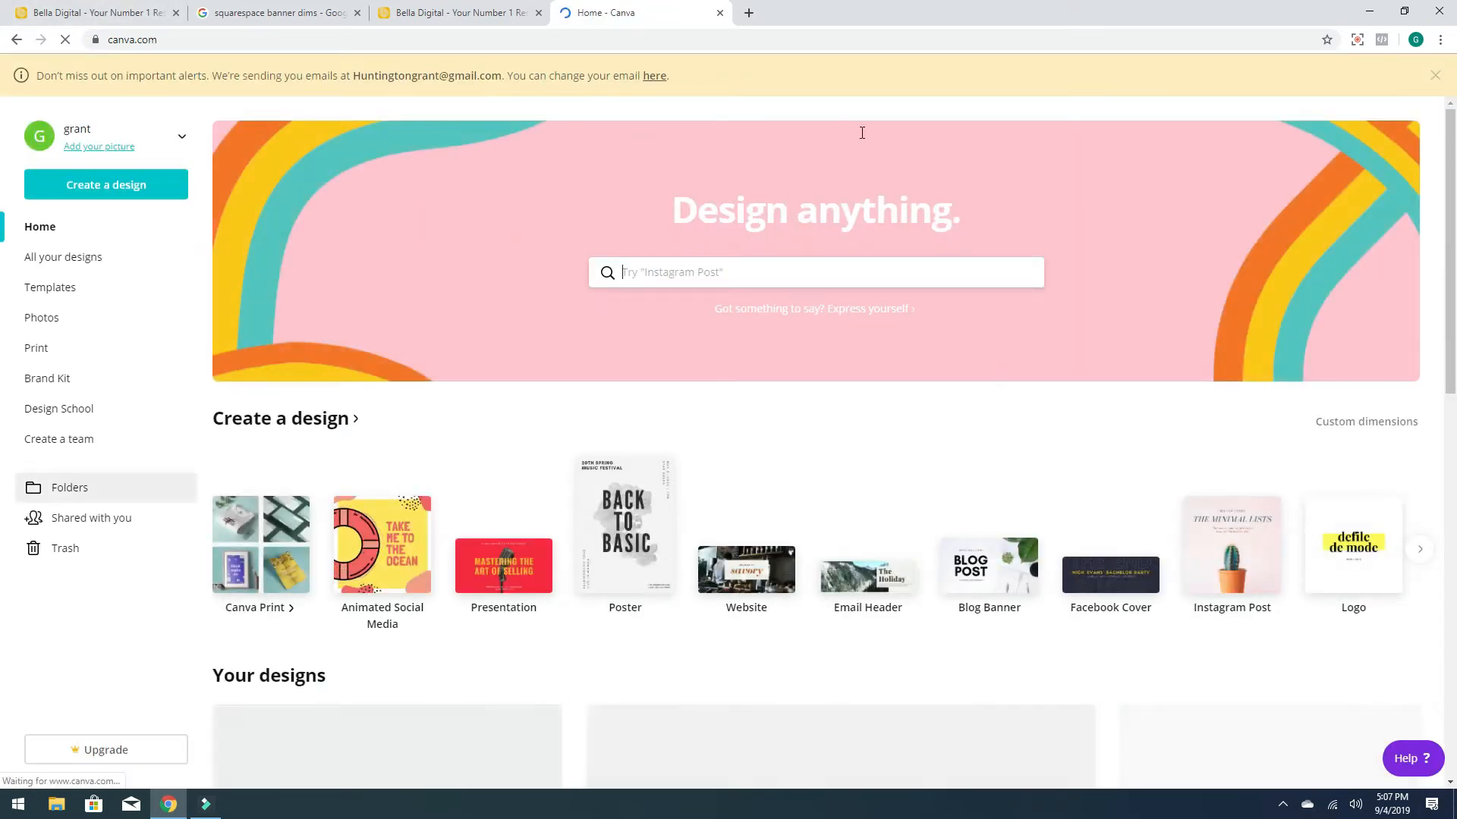
pyautogui.click(1349, 421)
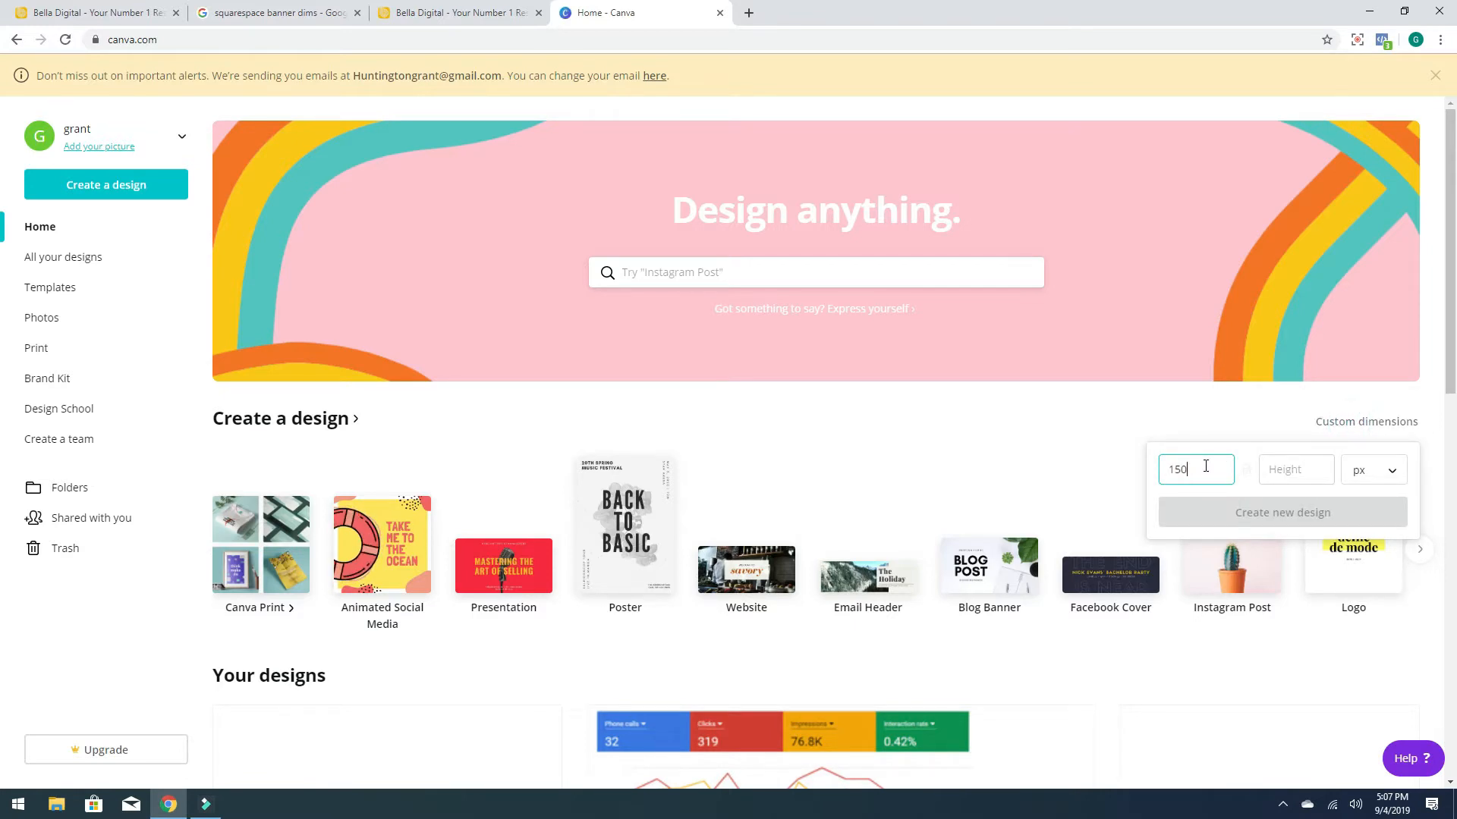
pyautogui.click(1291, 469)
pyautogui.write('2500')
pyautogui.doubleClick(1292, 469)
pyautogui.press('BackSpace')
pyautogui.doubleClick(1195, 469)
pyautogui.press('BackSpace')
pyautogui.click(1082, 433)
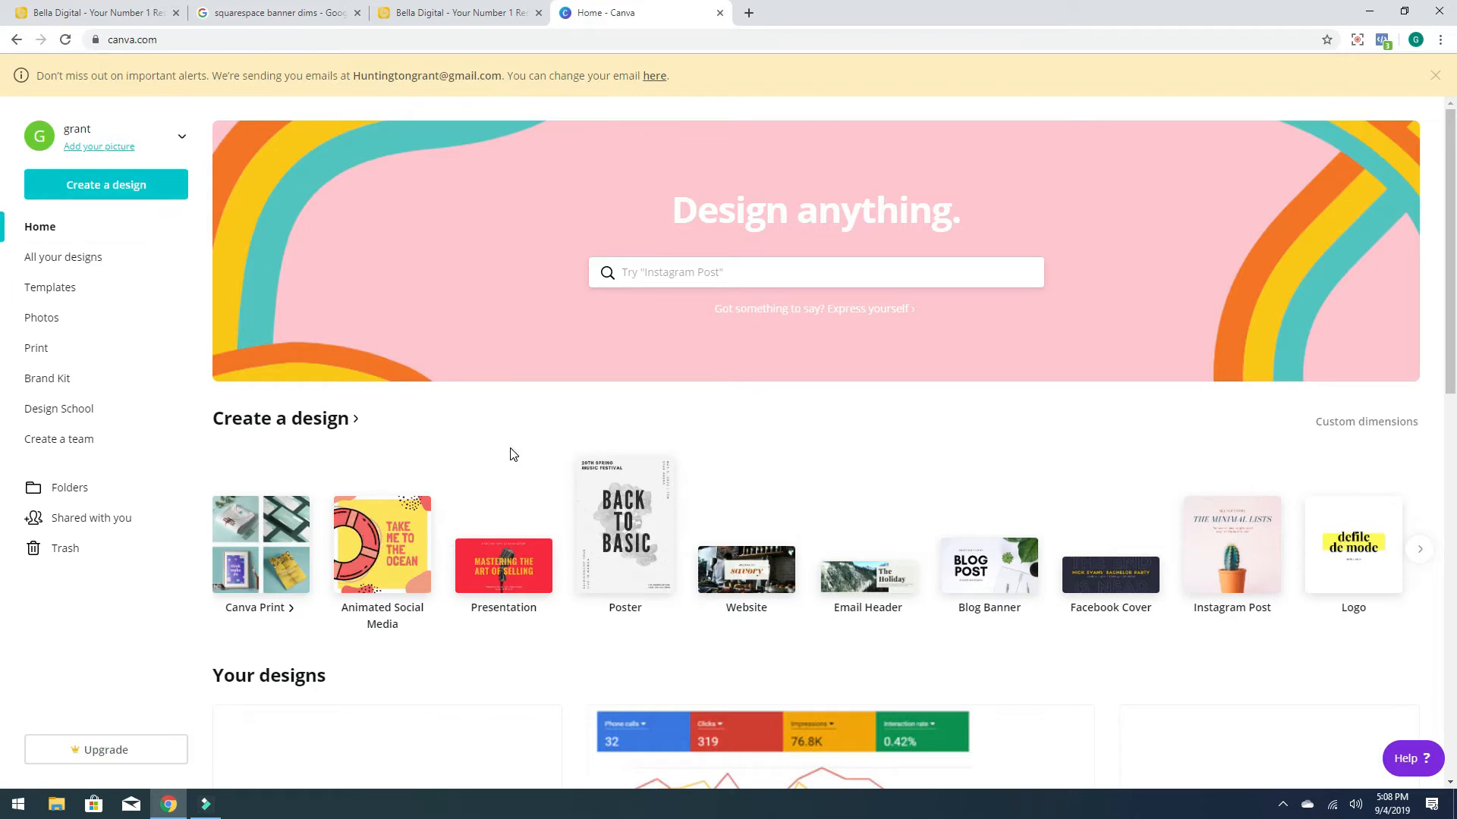
# Create a Website design and apply the "Parse & Ink Digital" cover page from the yellow advertising and marketing template.
pyautogui.click(747, 565)
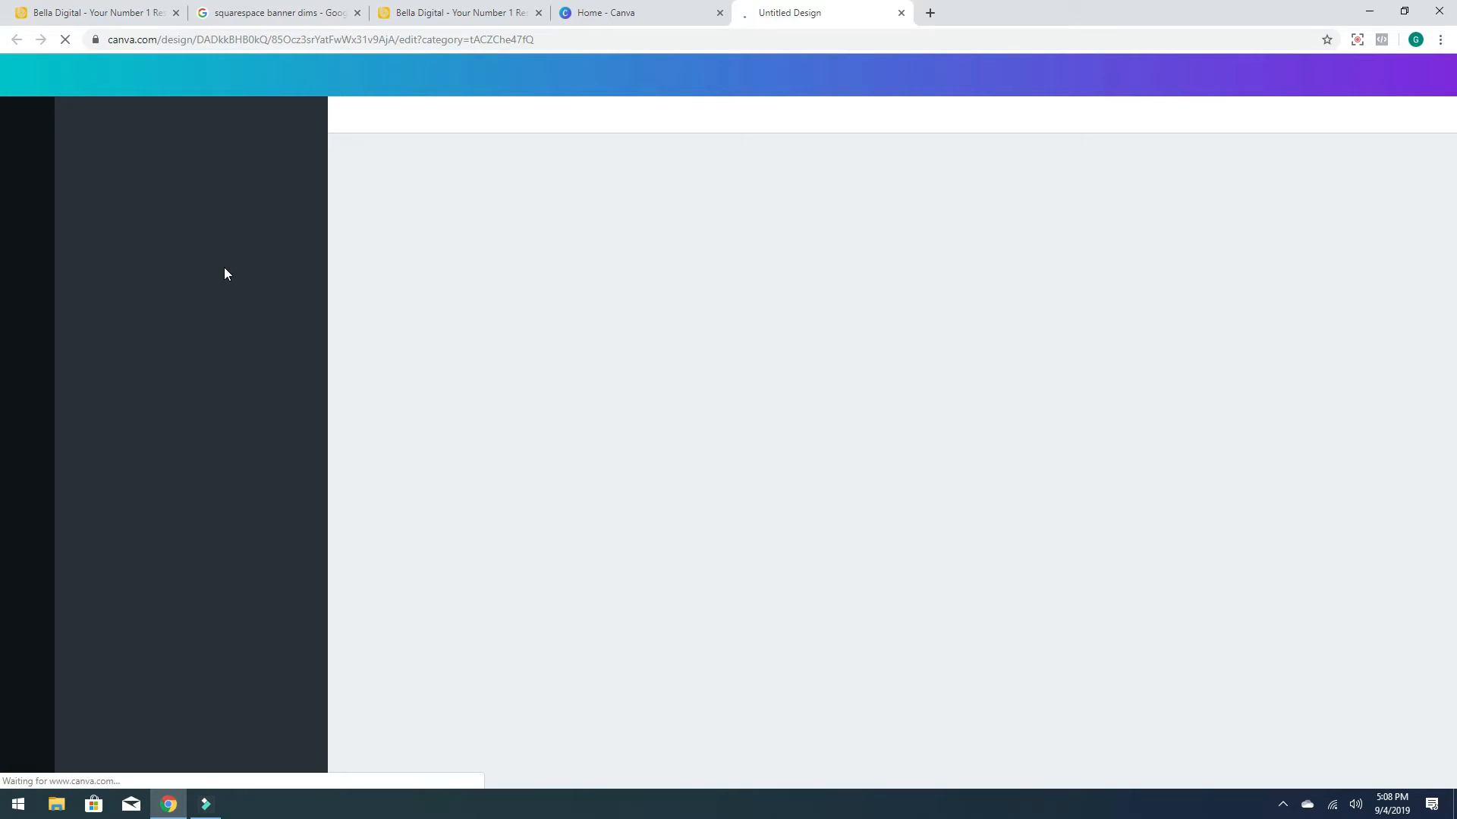
pyautogui.scroll(-15, 224, 267)
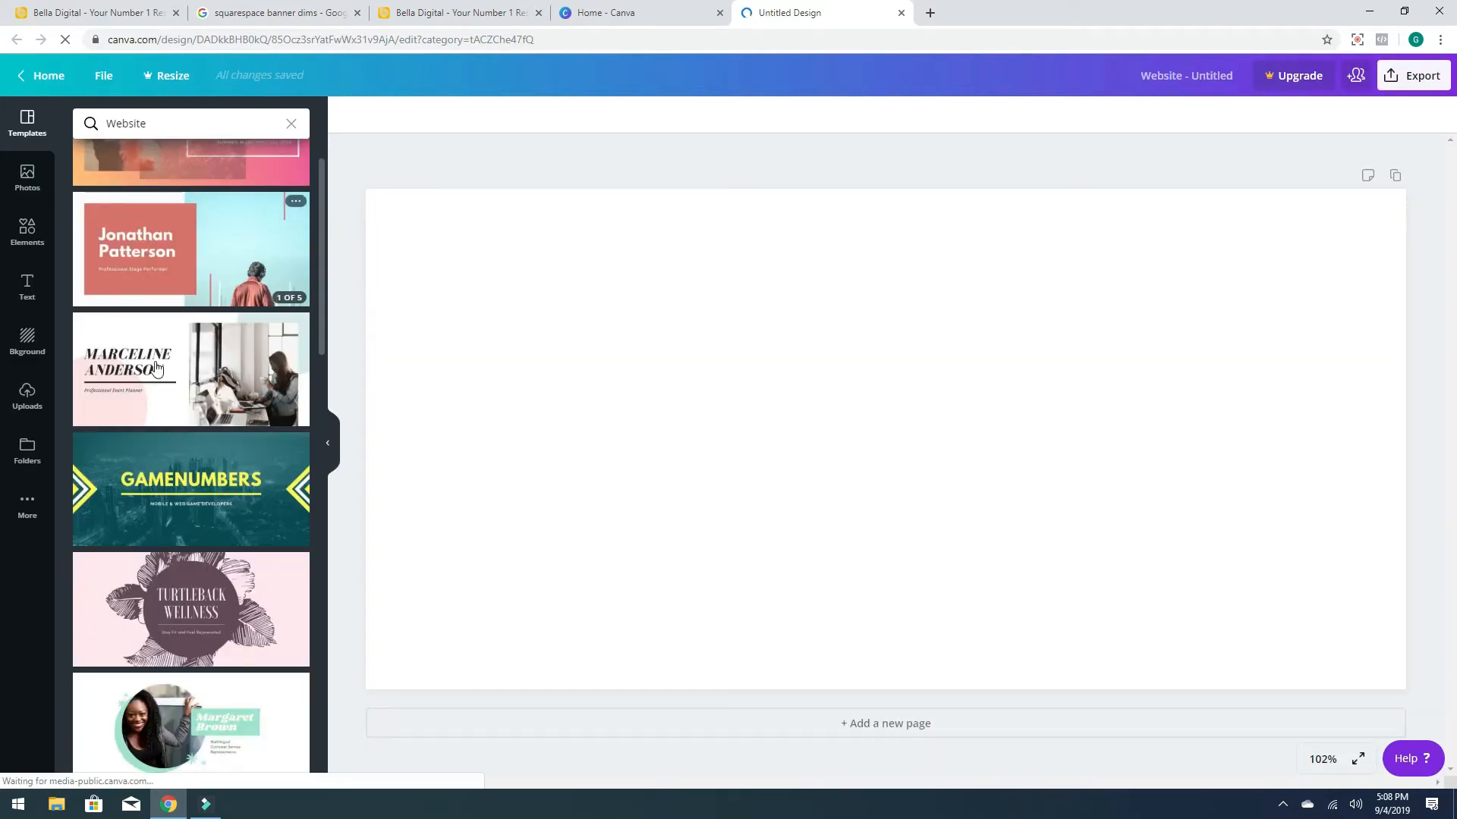
pyautogui.scroll(-8, 194, 462)
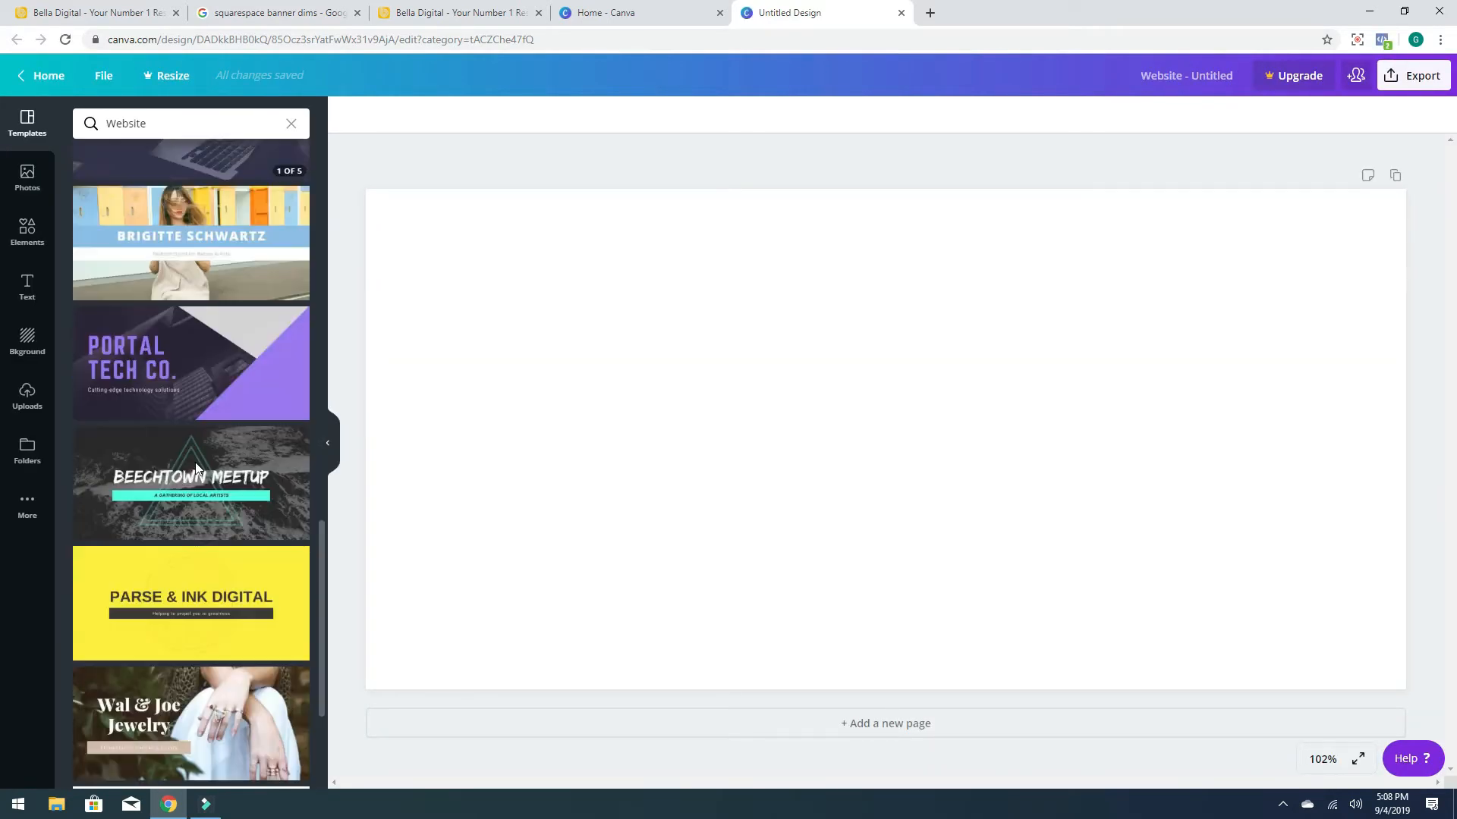
pyautogui.click(220, 306)
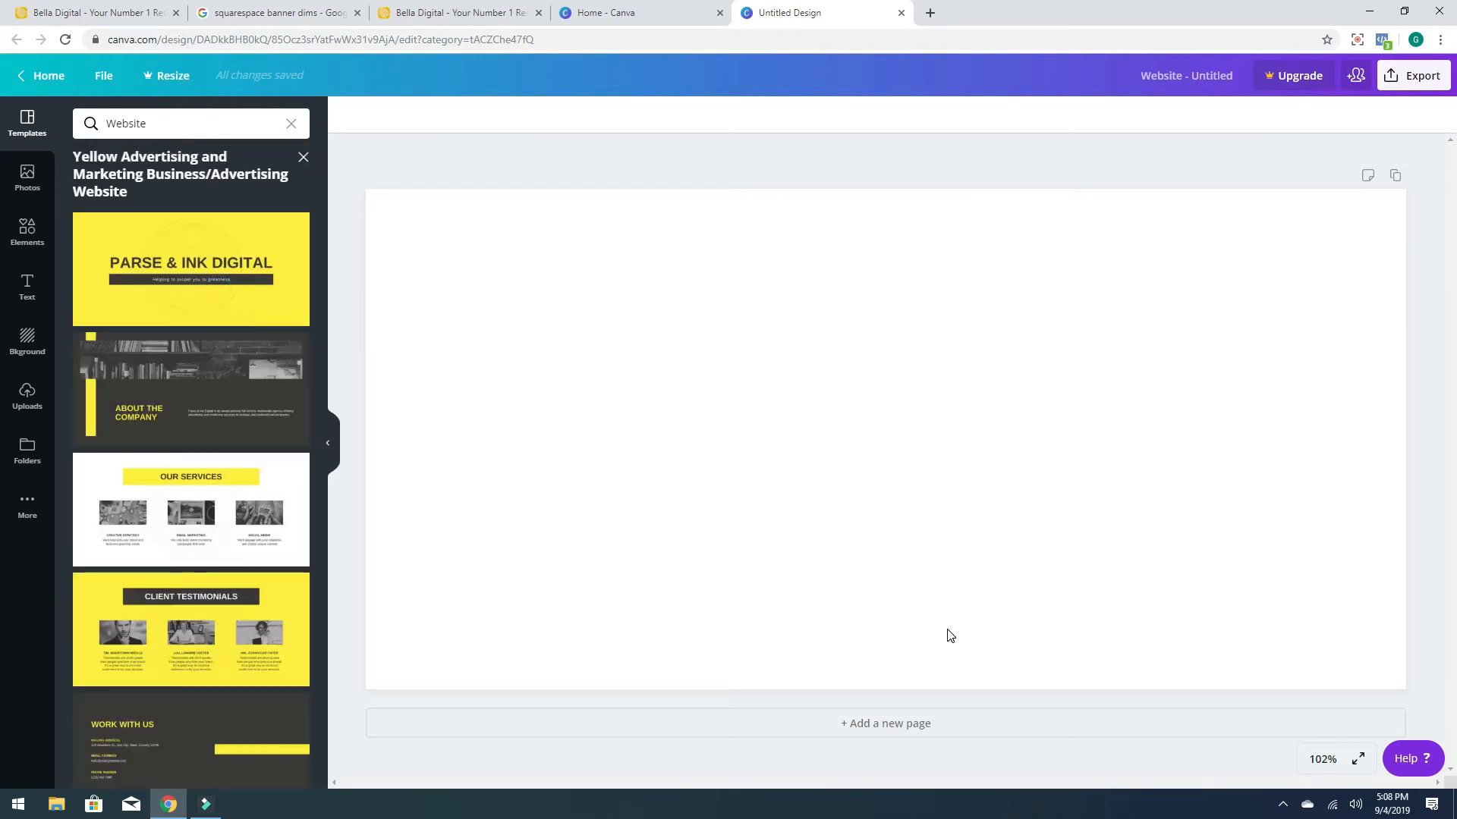
pyautogui.click(244, 272)
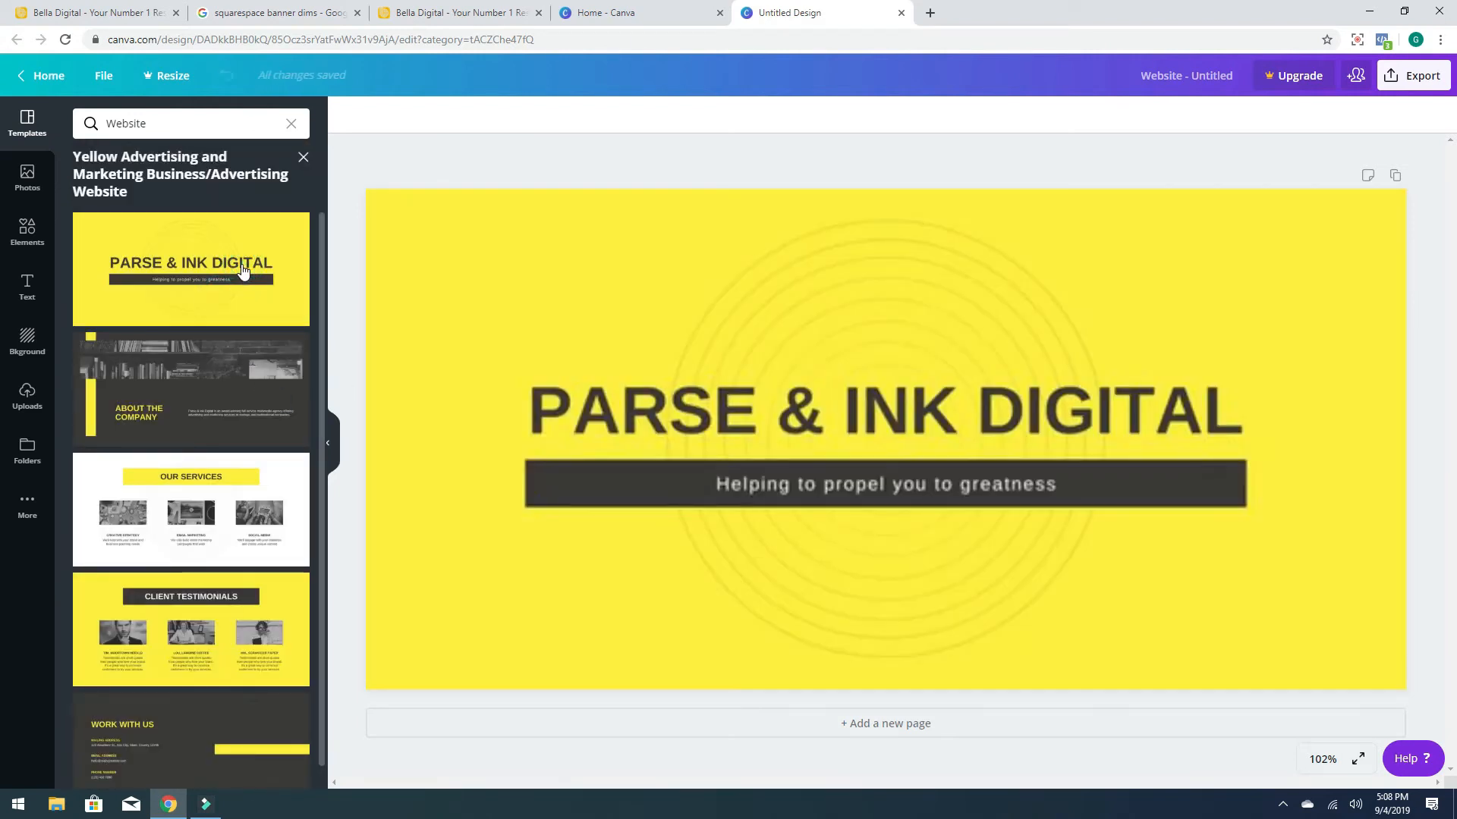
# Replace "PARSE & INK" in the banner headline so it reads "BELLA DIGITAL", and dismiss the save error.
pyautogui.click(1027, 424)
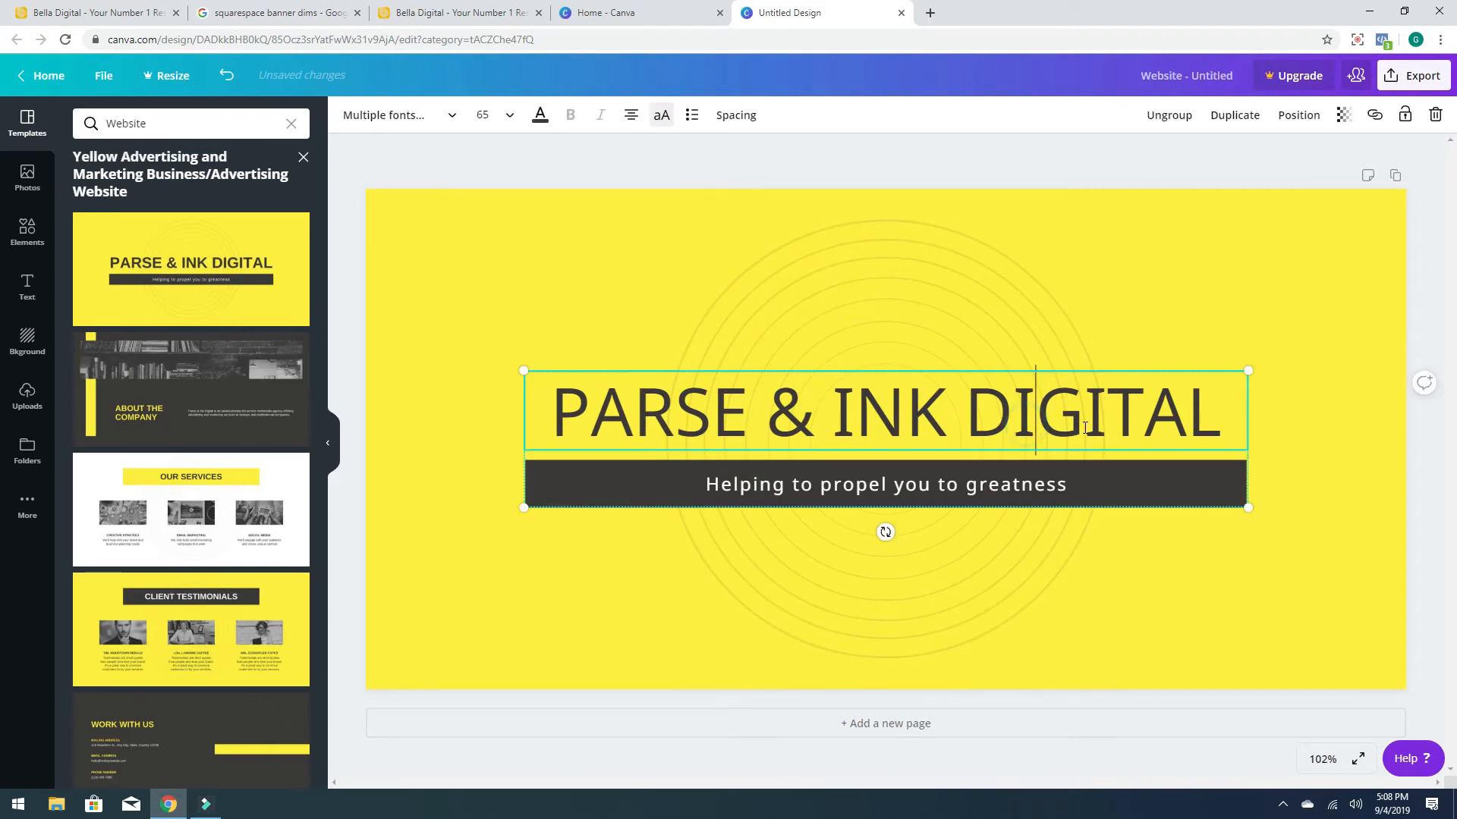
pyautogui.moveTo(929, 399); pyautogui.dragTo(558, 374)
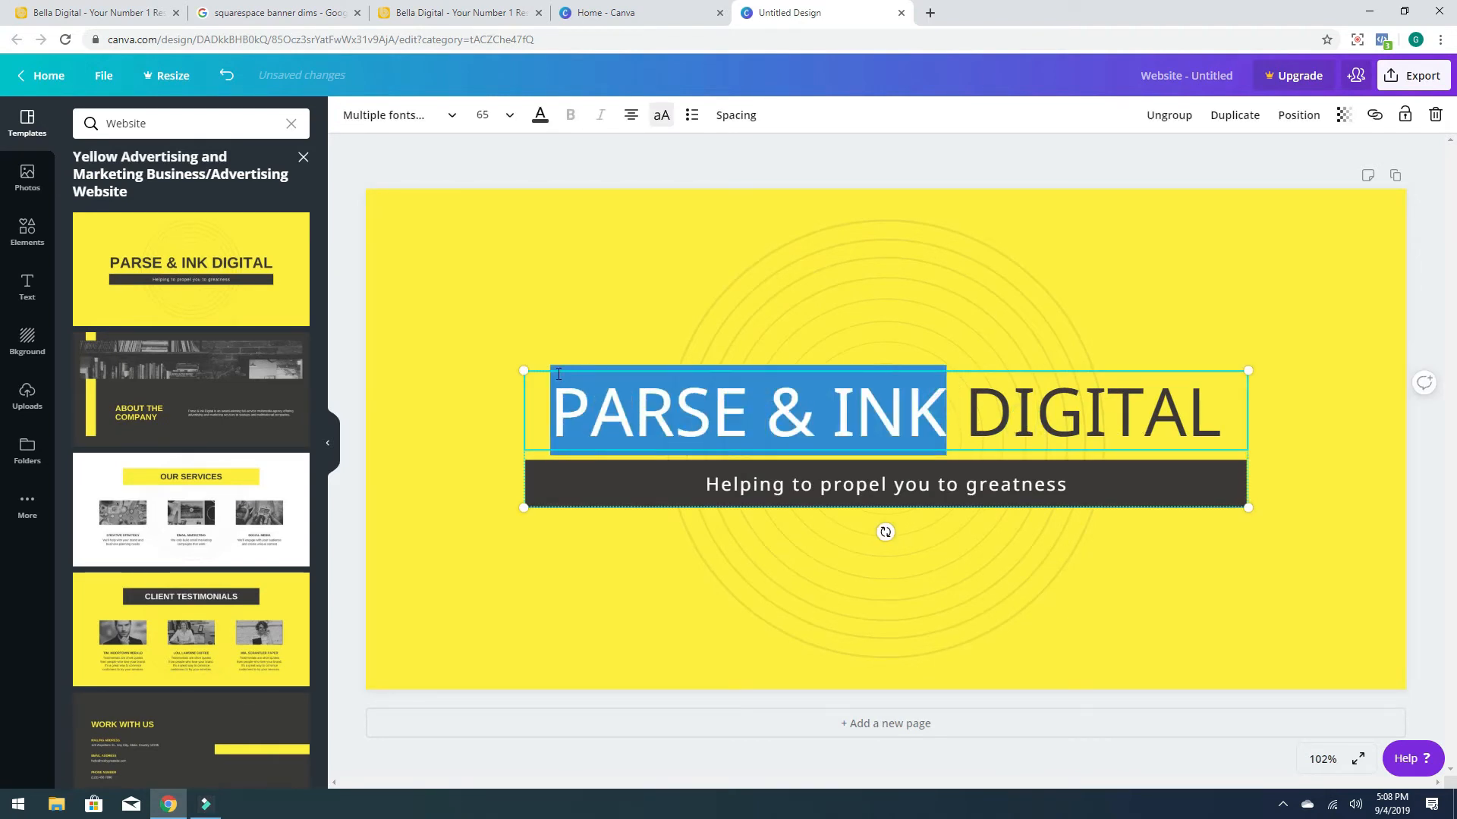
pyautogui.write('BELLA')
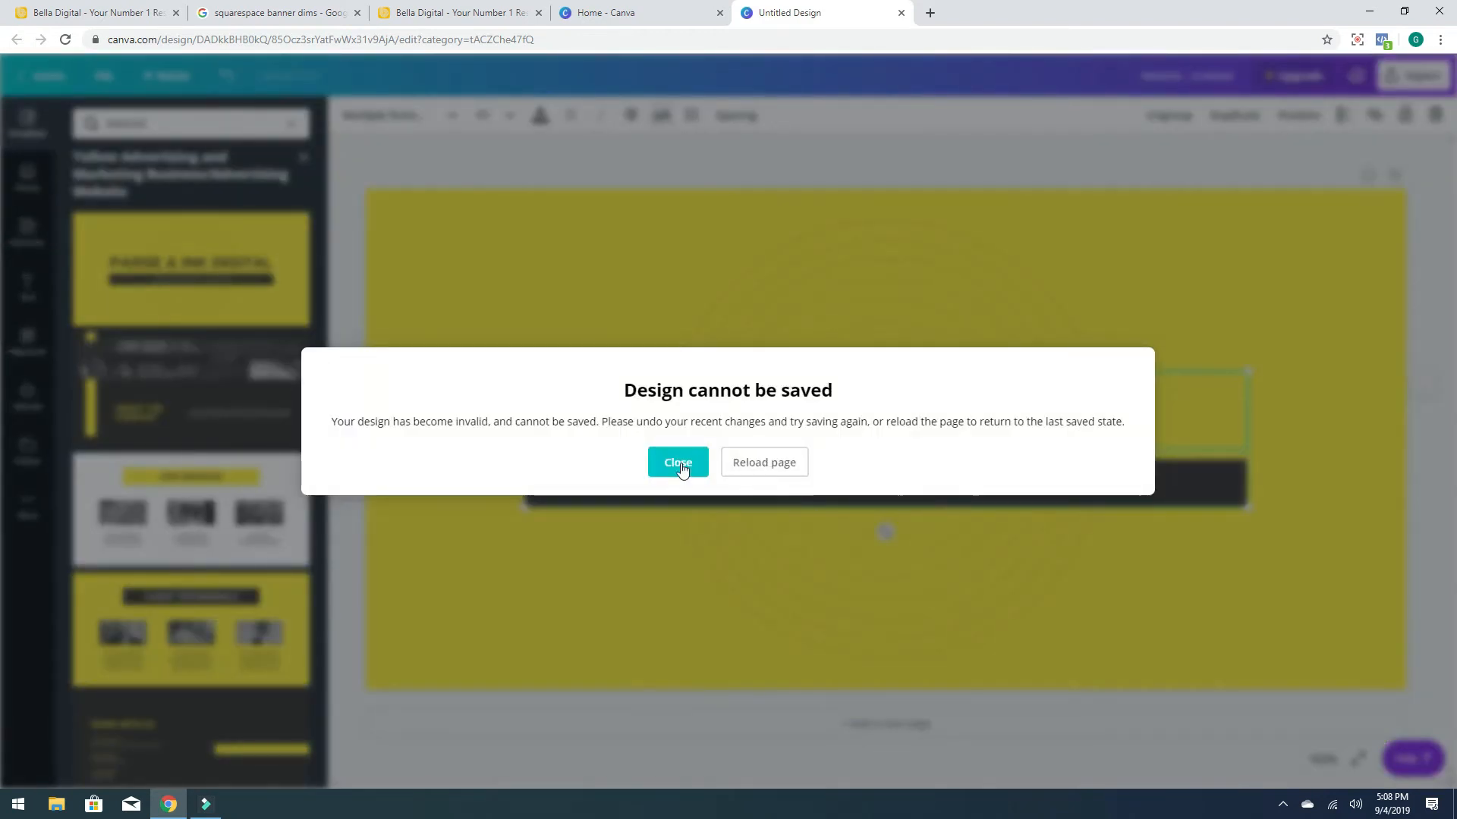
pyautogui.click(677, 463)
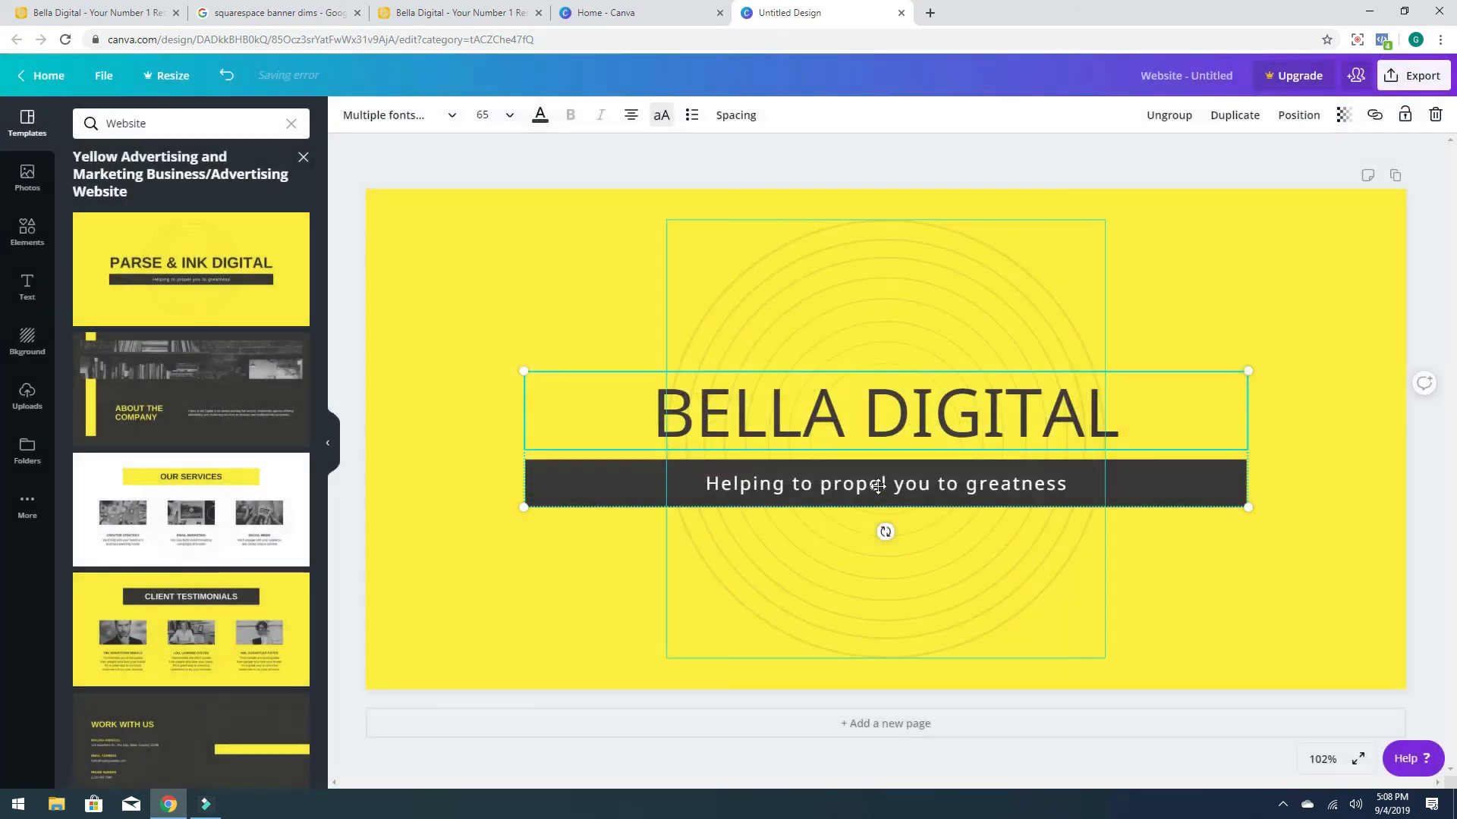
# Replace the tagline in the dark bar beneath the headline with "Making digital beautiful".
pyautogui.click(989, 484)
pyautogui.moveTo(1071, 483); pyautogui.dragTo(657, 471)
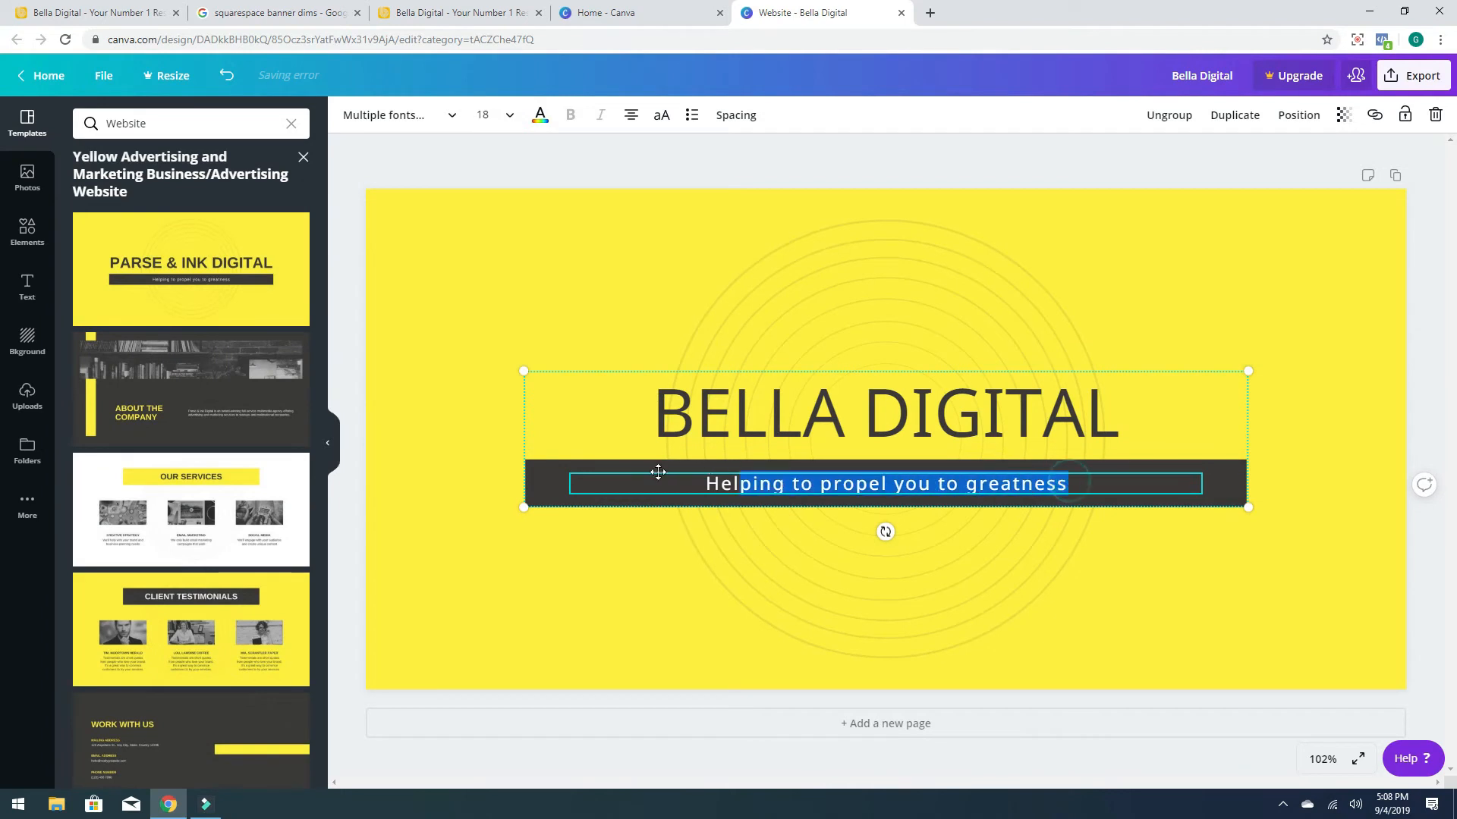
pyautogui.write('Mak')
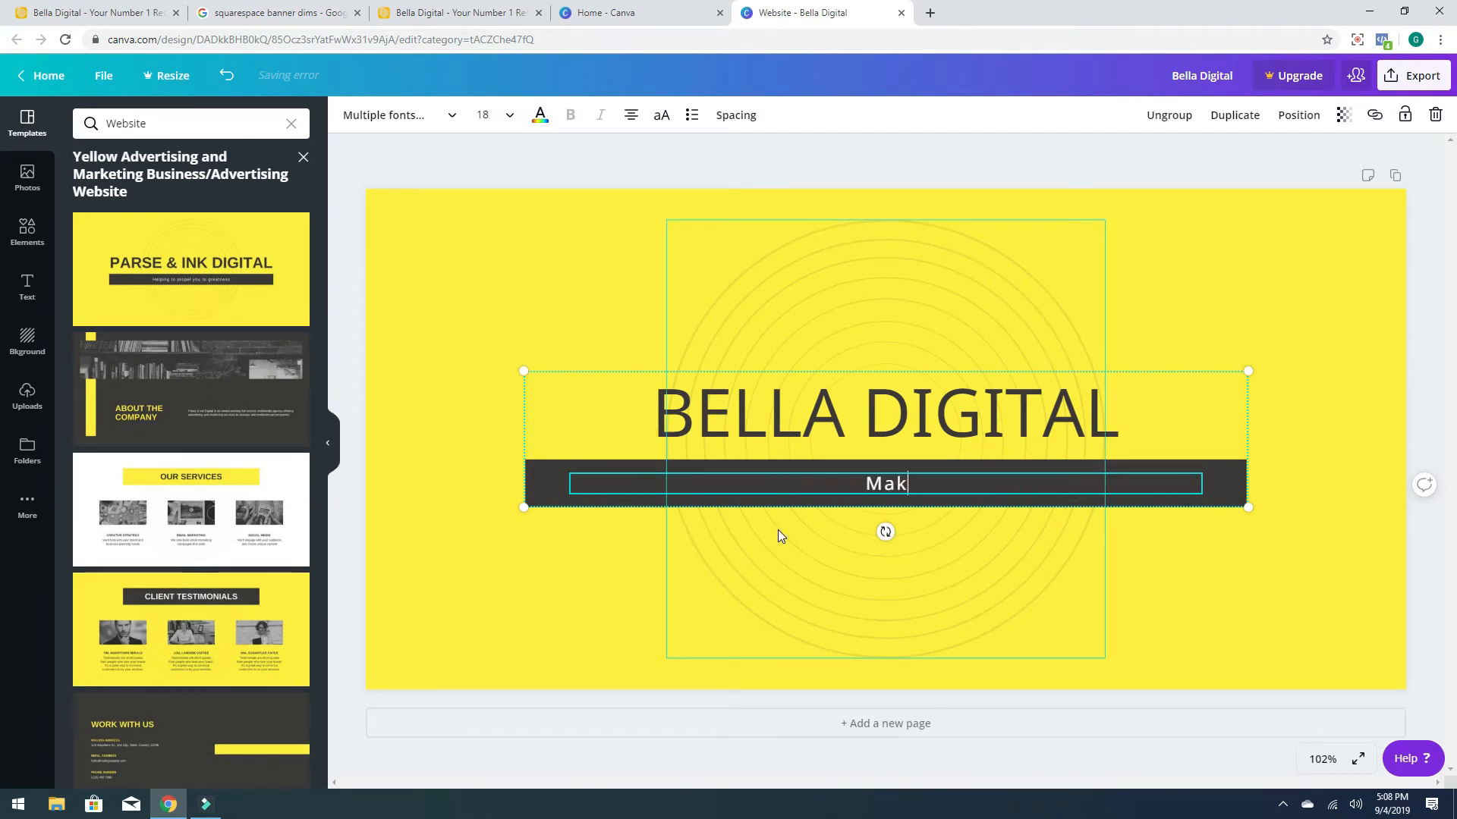
pyautogui.write('ing digital beautiful')
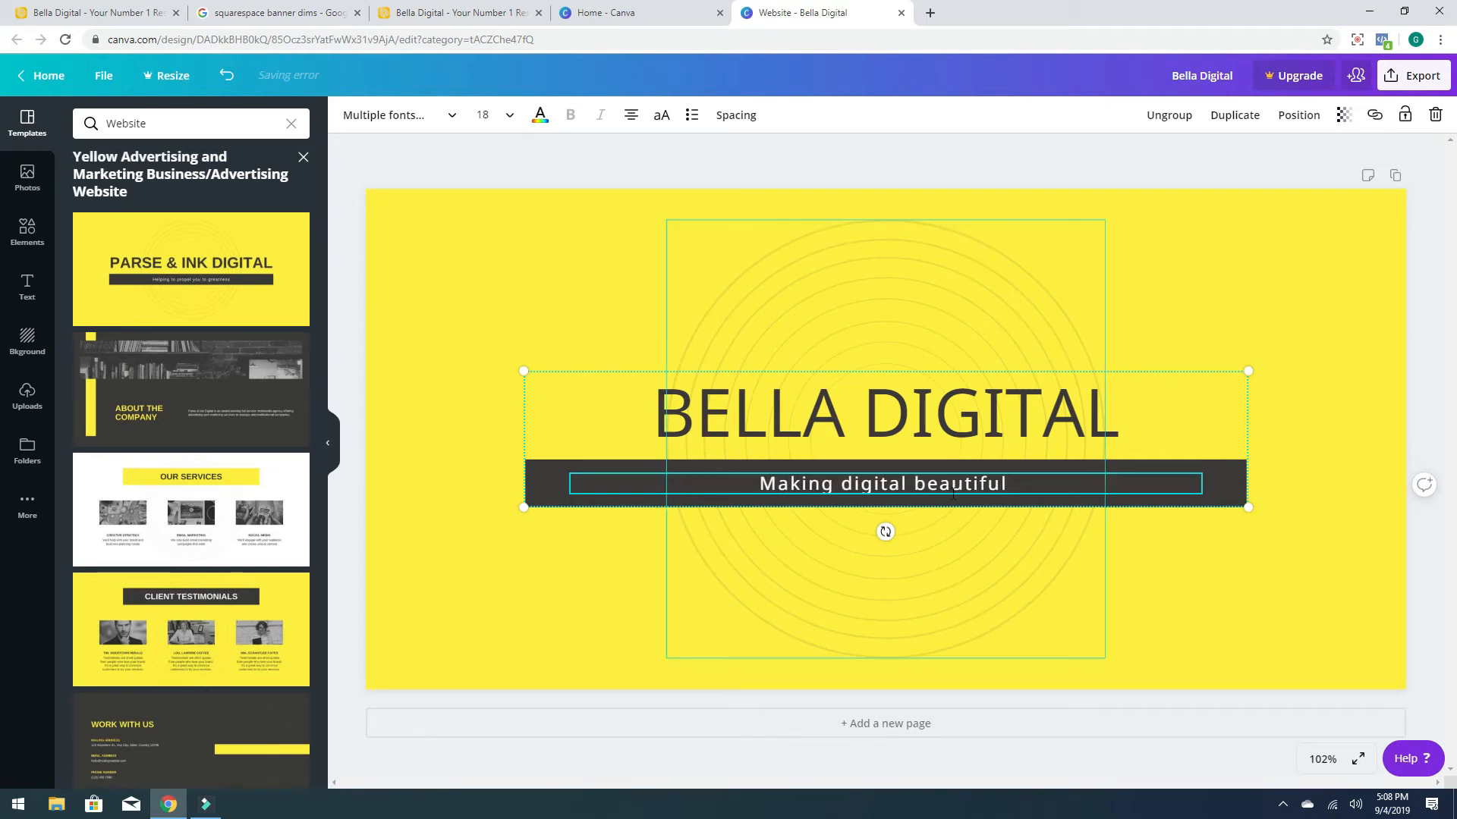
pyautogui.click(1177, 263)
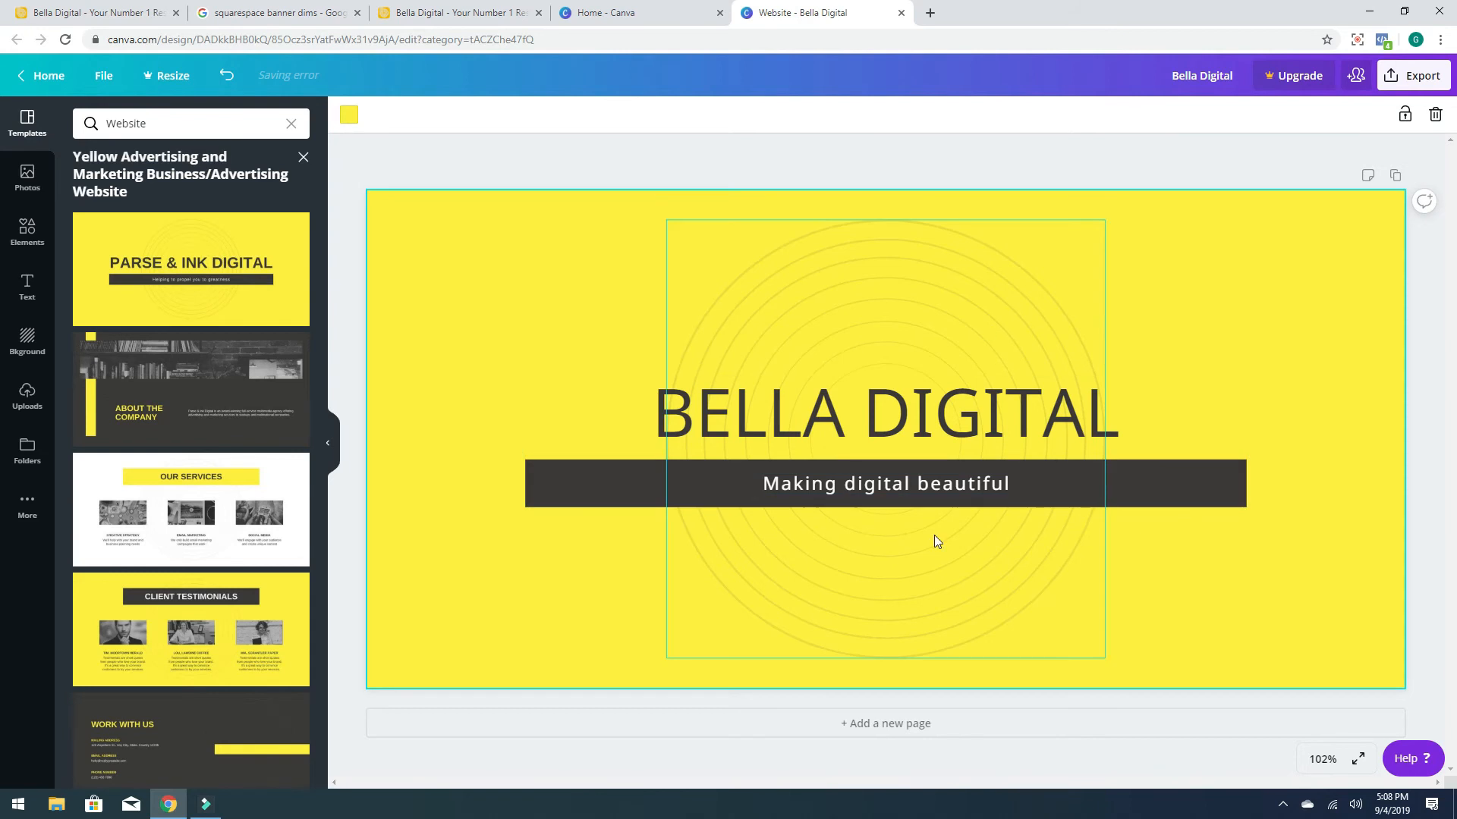
# View the banner on the live Bella Digital home page and return to the Canva design.
pyautogui.click(455, 13)
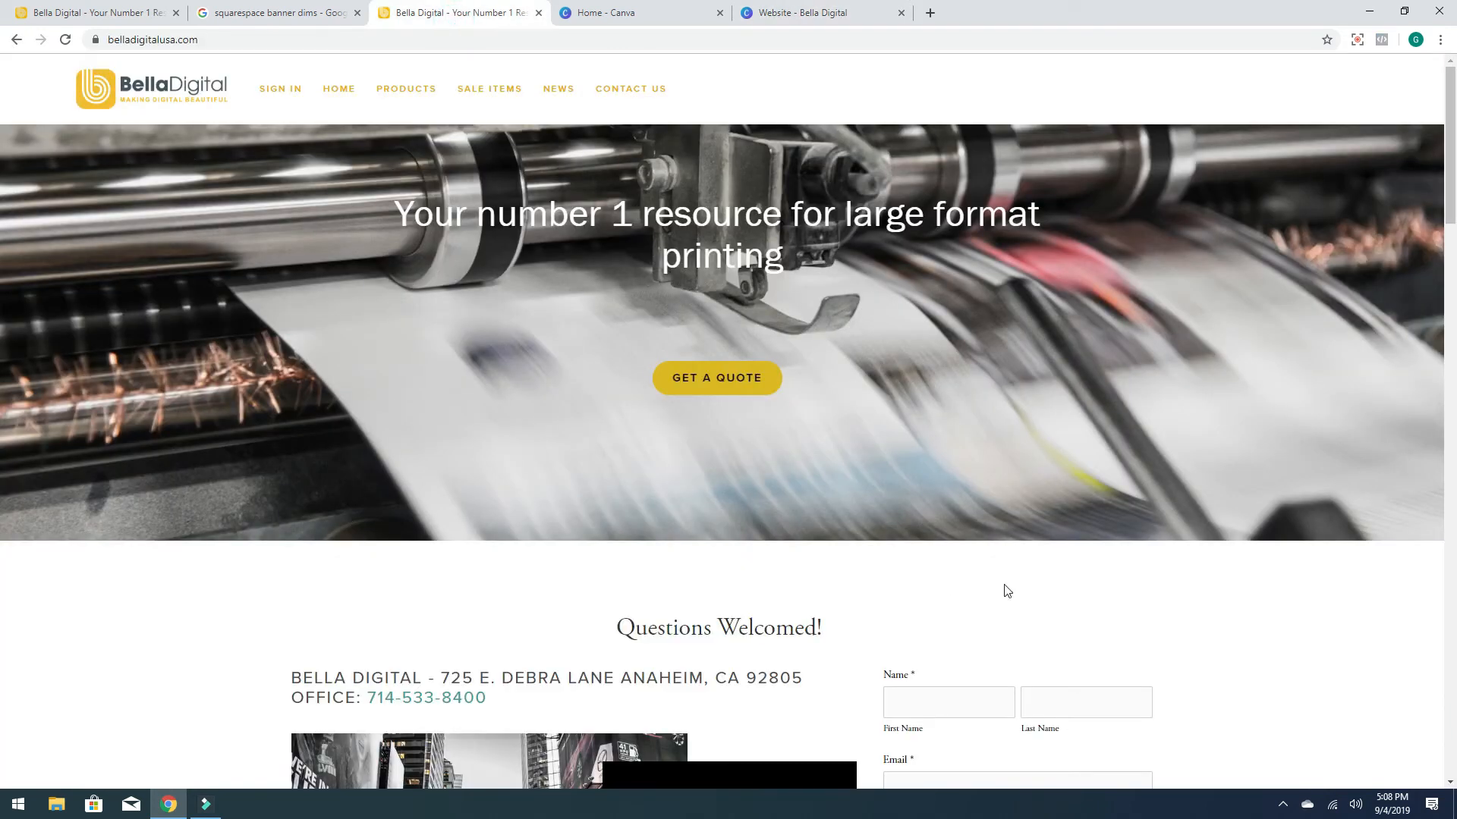
pyautogui.click(786, 13)
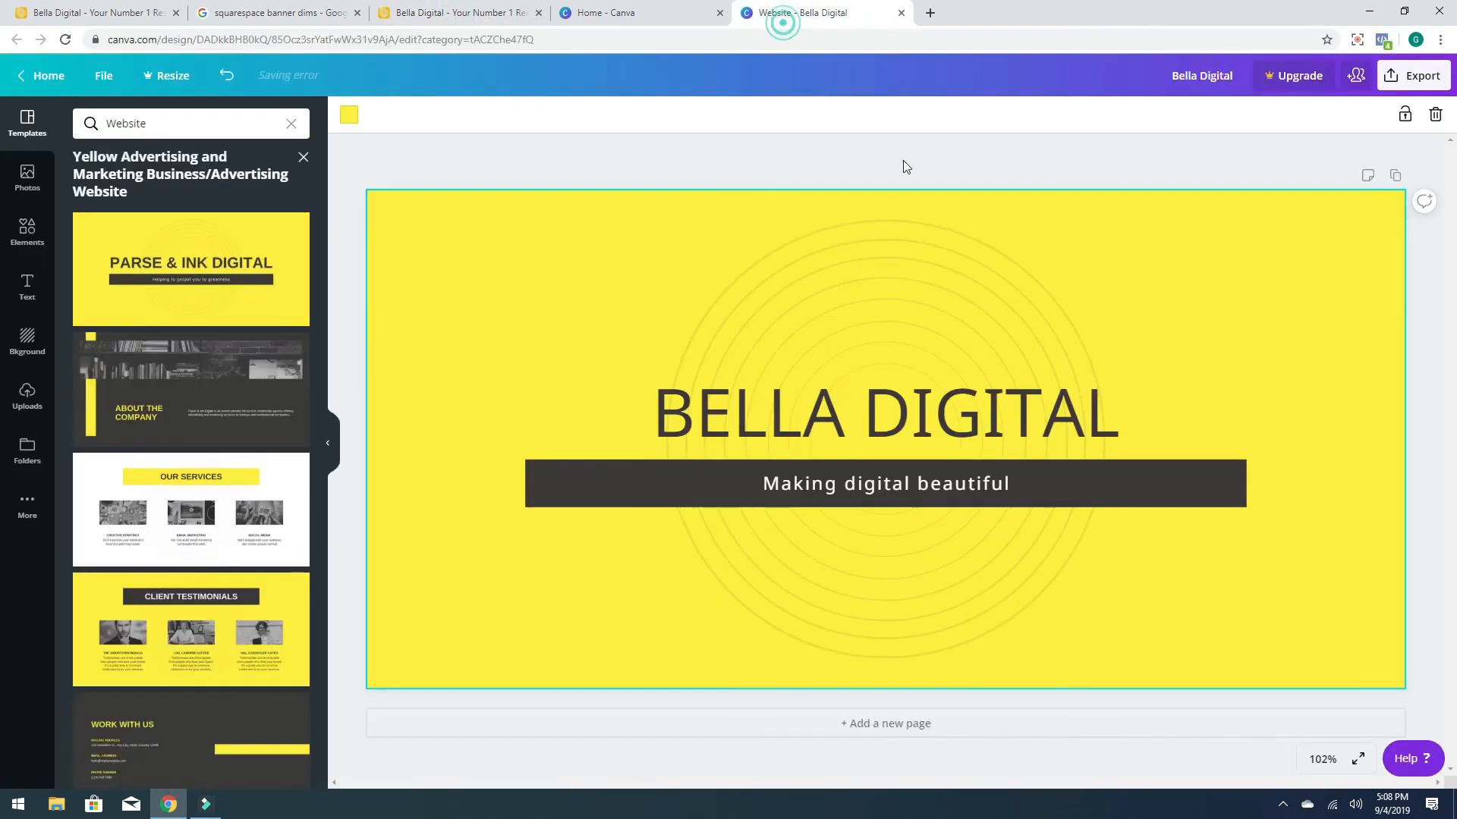
# Review the file types available for downloading the design, close the download options, and switch to the live Bella Digital home page.
pyautogui.click(1430, 80)
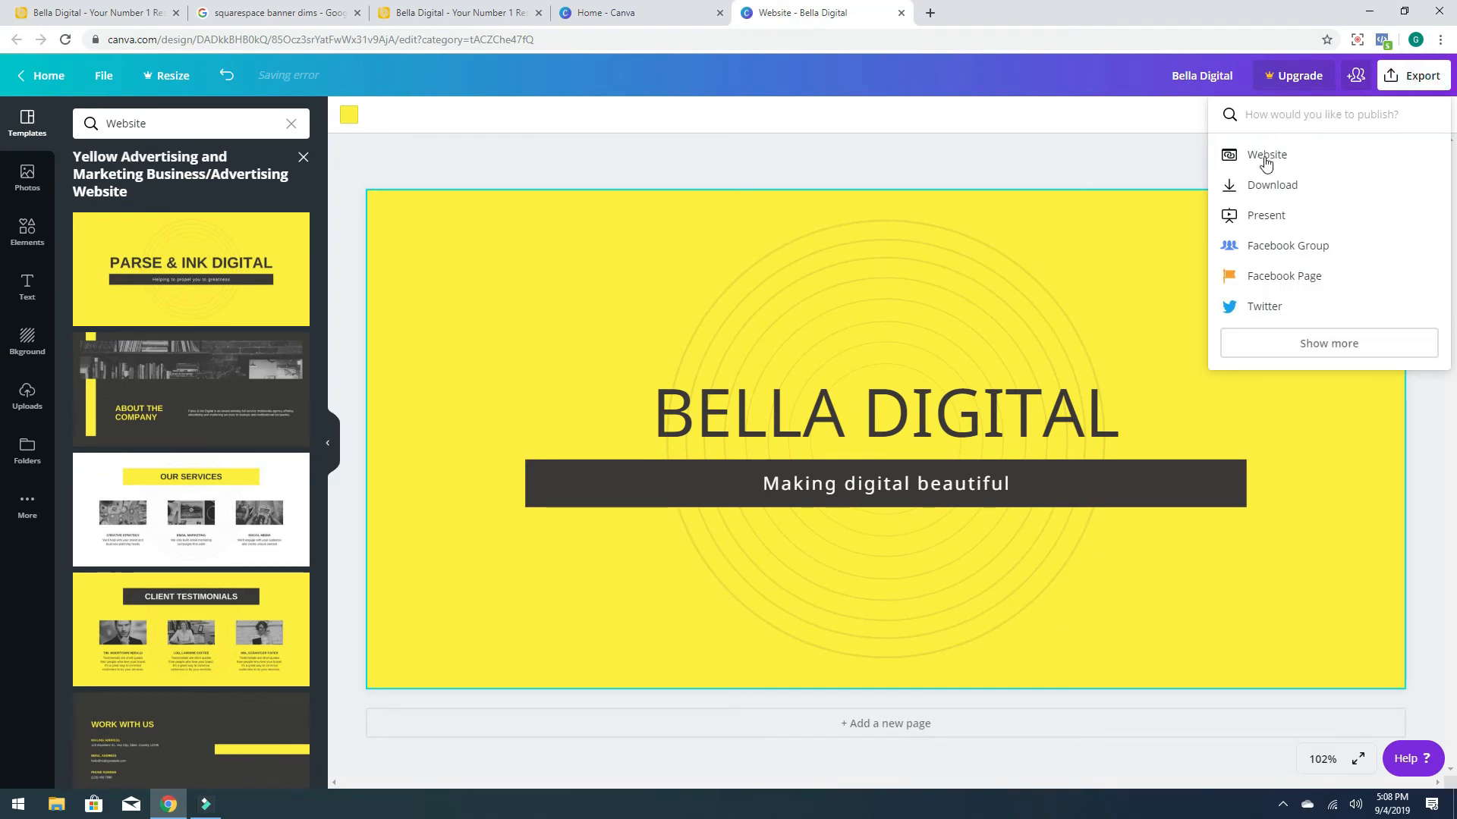
pyautogui.click(1269, 185)
pyautogui.click(1300, 182)
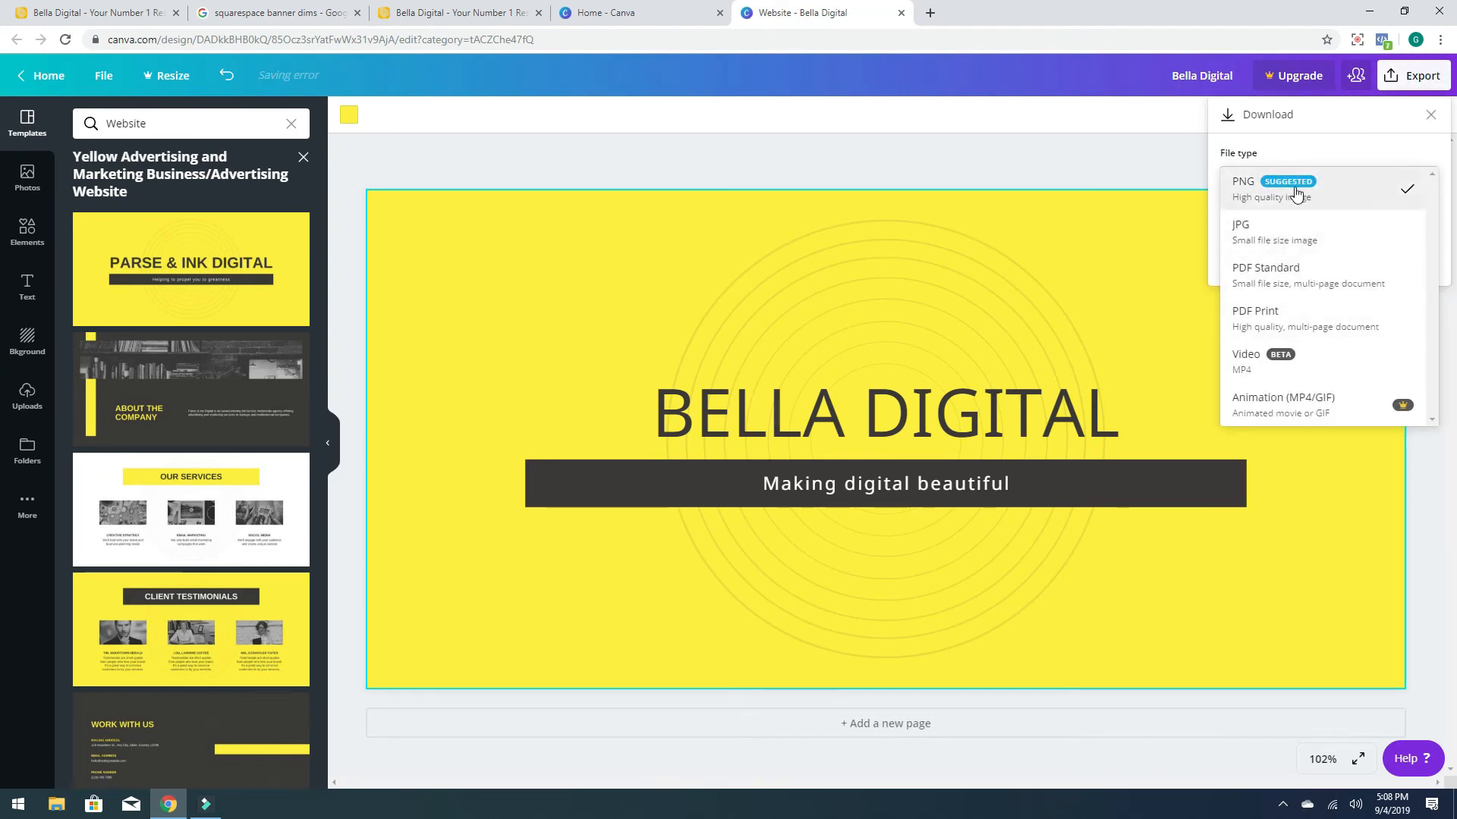
pyautogui.click(947, 140)
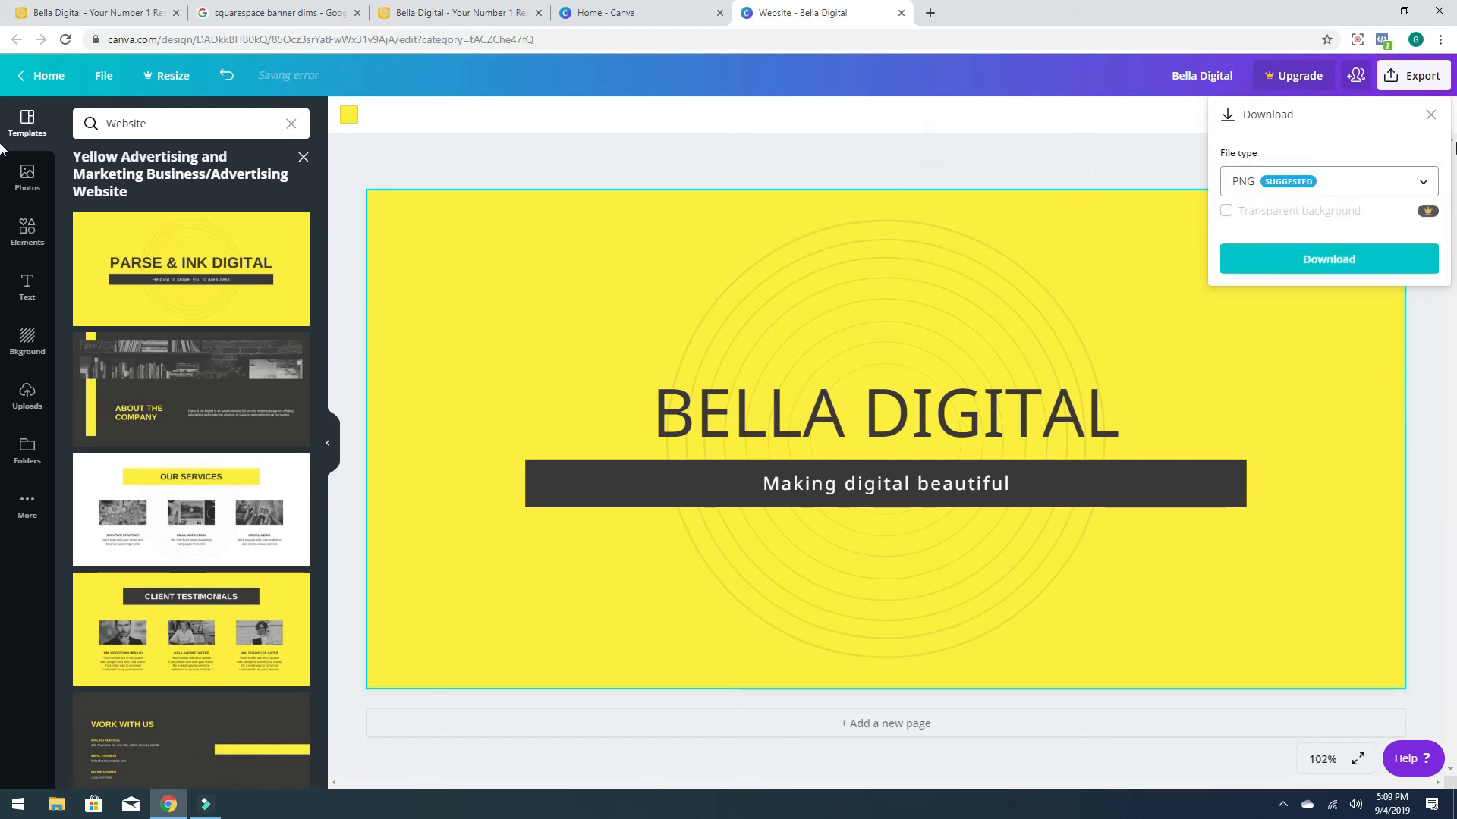
pyautogui.click(1430, 118)
pyautogui.click(900, 136)
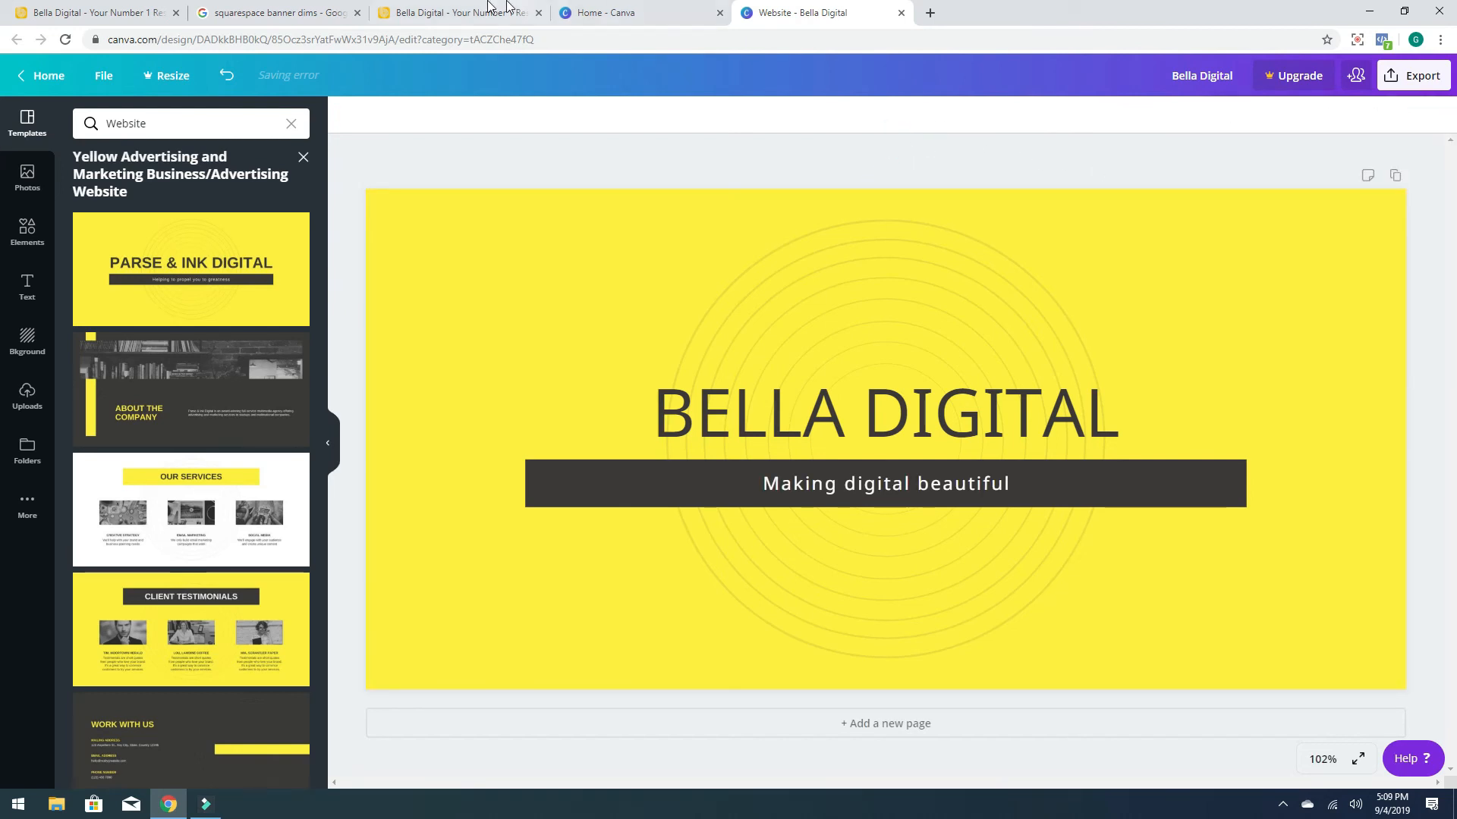
pyautogui.click(441, 12)
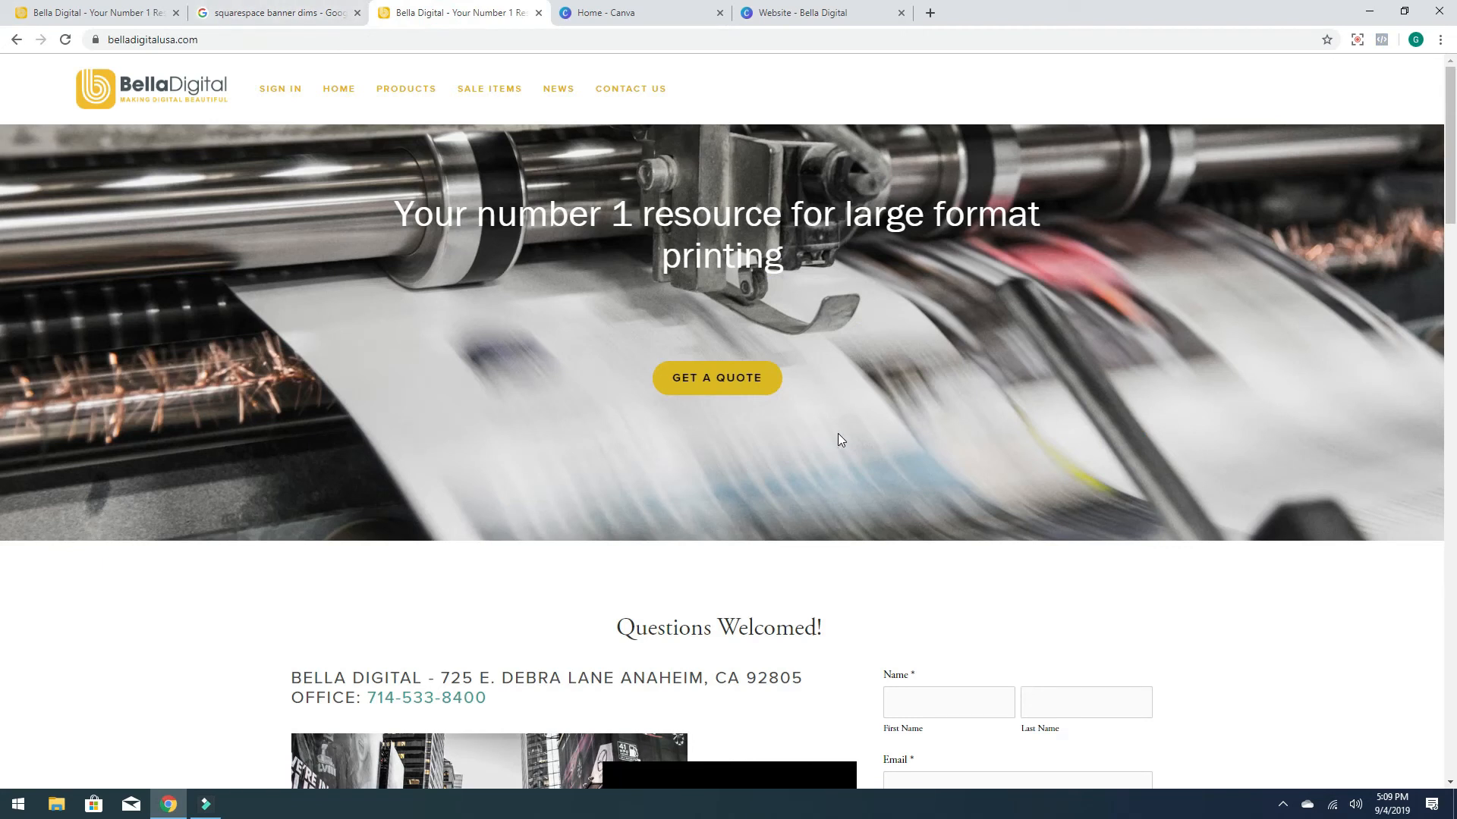